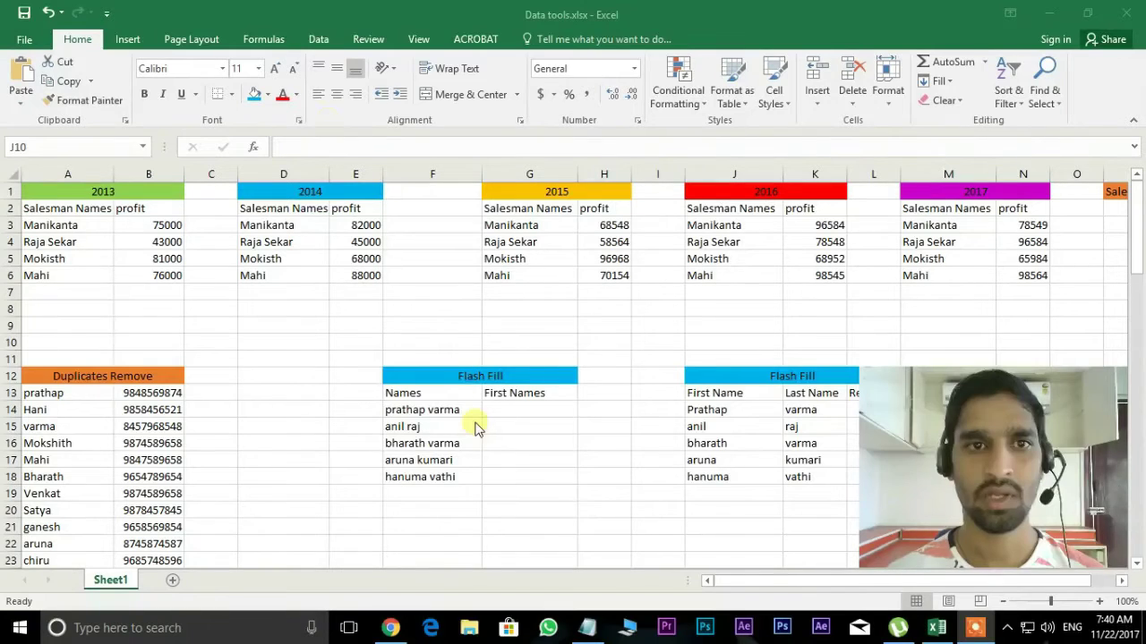
Step: Switch to the Data tab and copy the line of names from flash fill.txt
left_click(319, 40)
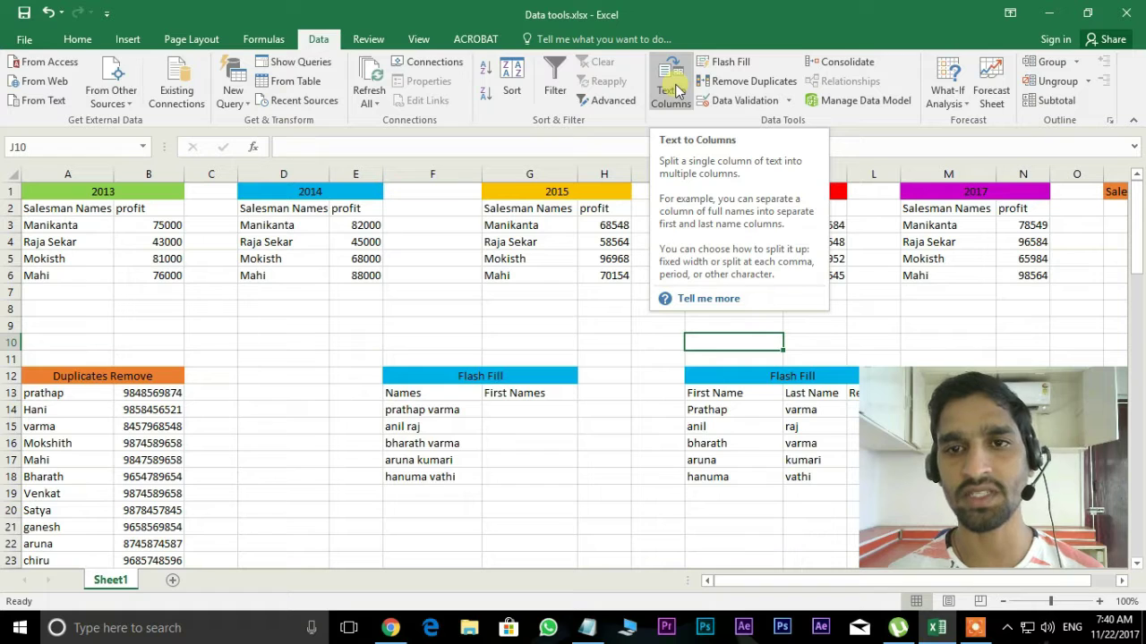
left_click(681, 103)
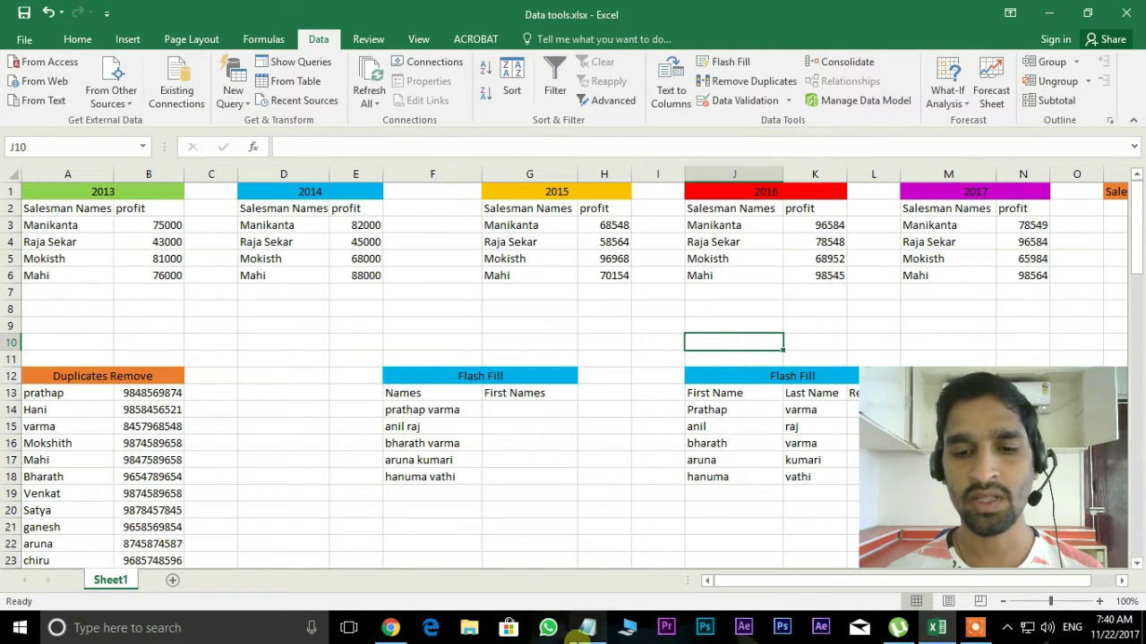
left_click(588, 627)
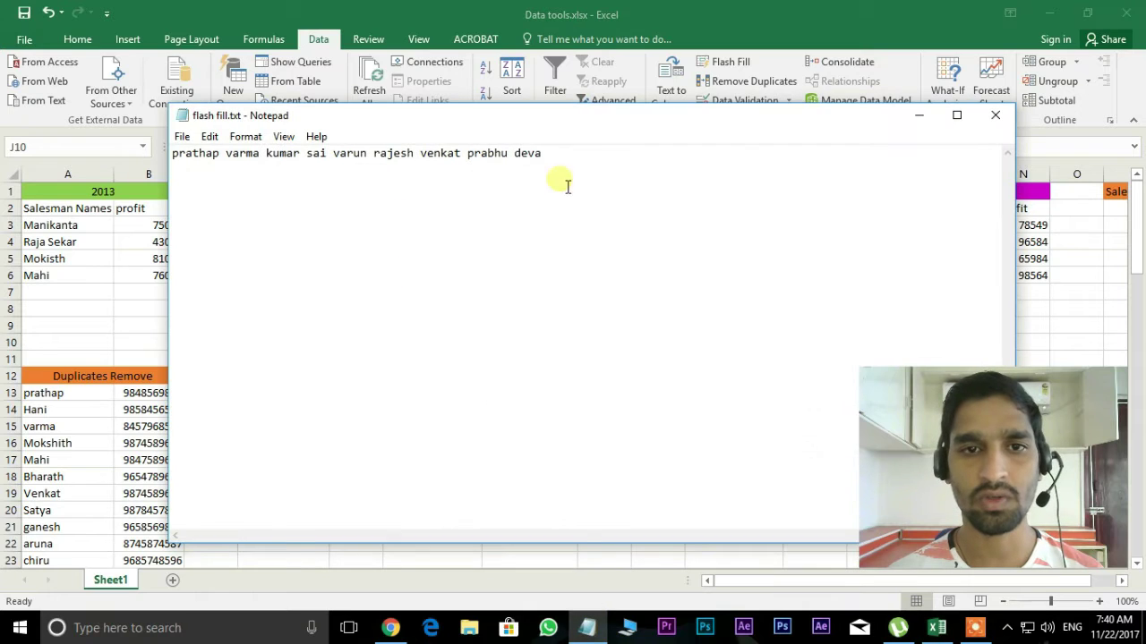
left_click_drag(580, 153, 170, 164)
right_click(184, 147)
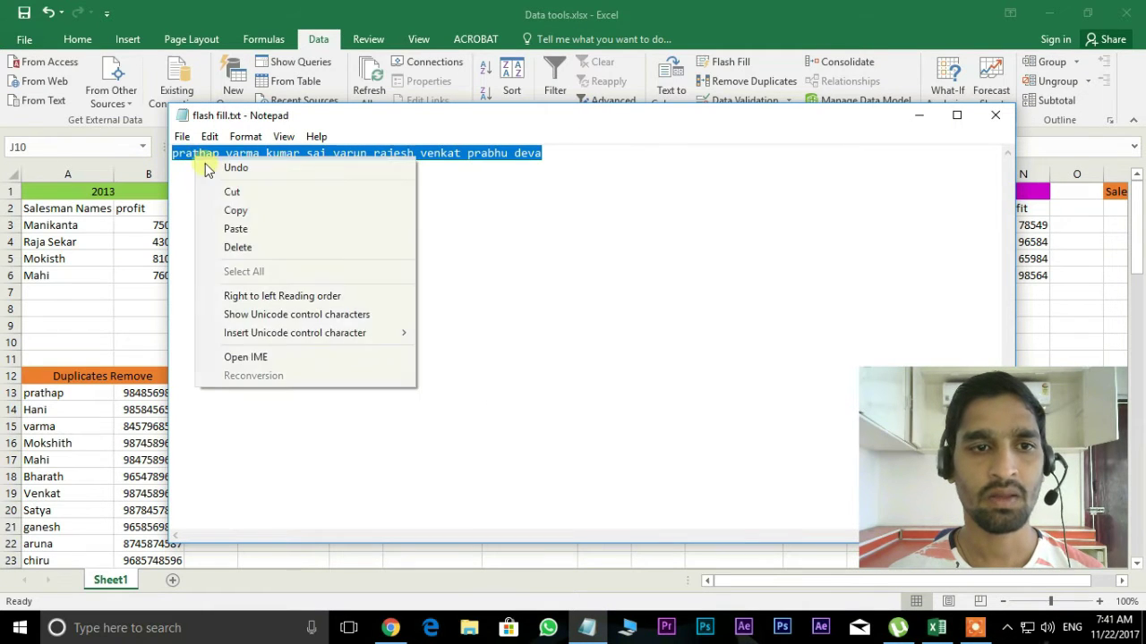
left_click(235, 211)
Step: Paste the copied line of names into cell H26 and dismiss the paste options tag
left_click(918, 116)
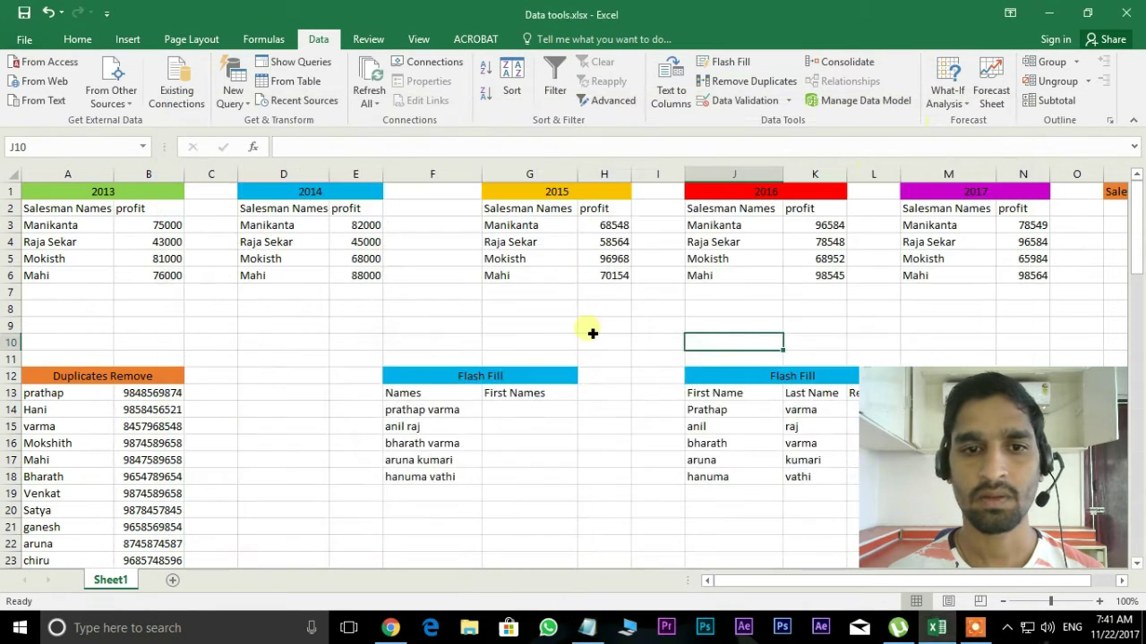
scroll(588, 328, "down", 4)
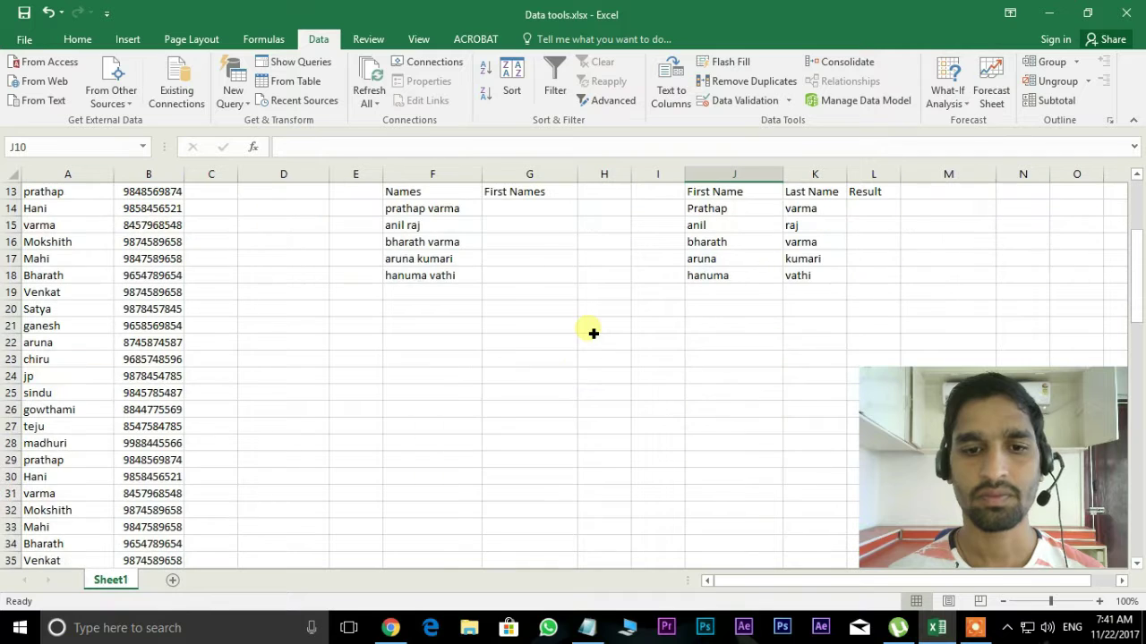
left_click(606, 410)
right_click(606, 410)
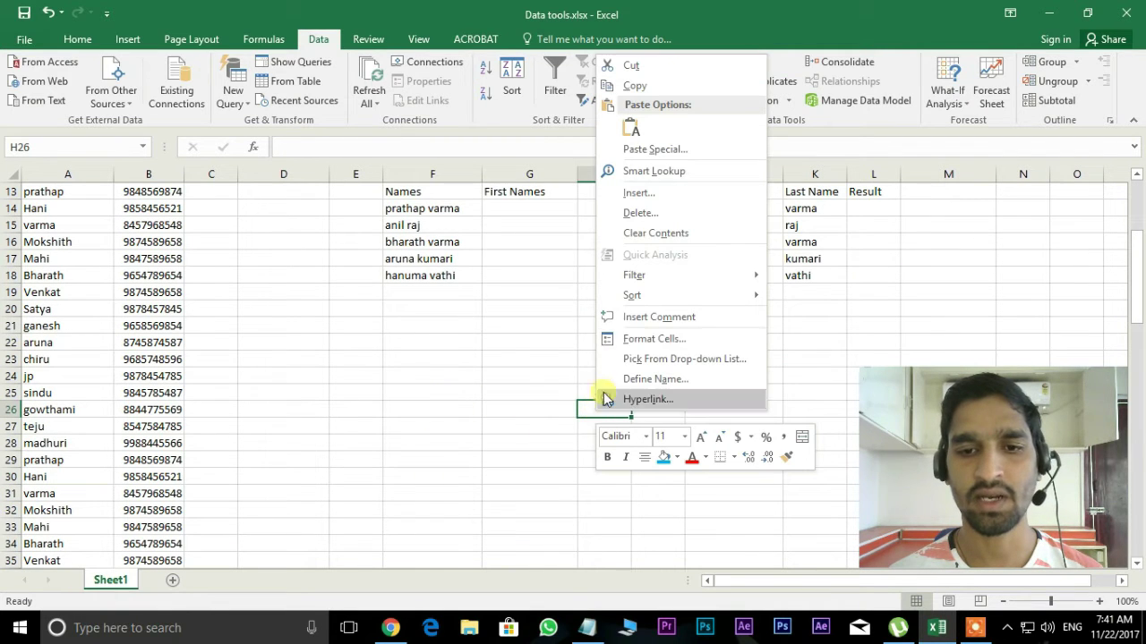
left_click(631, 128)
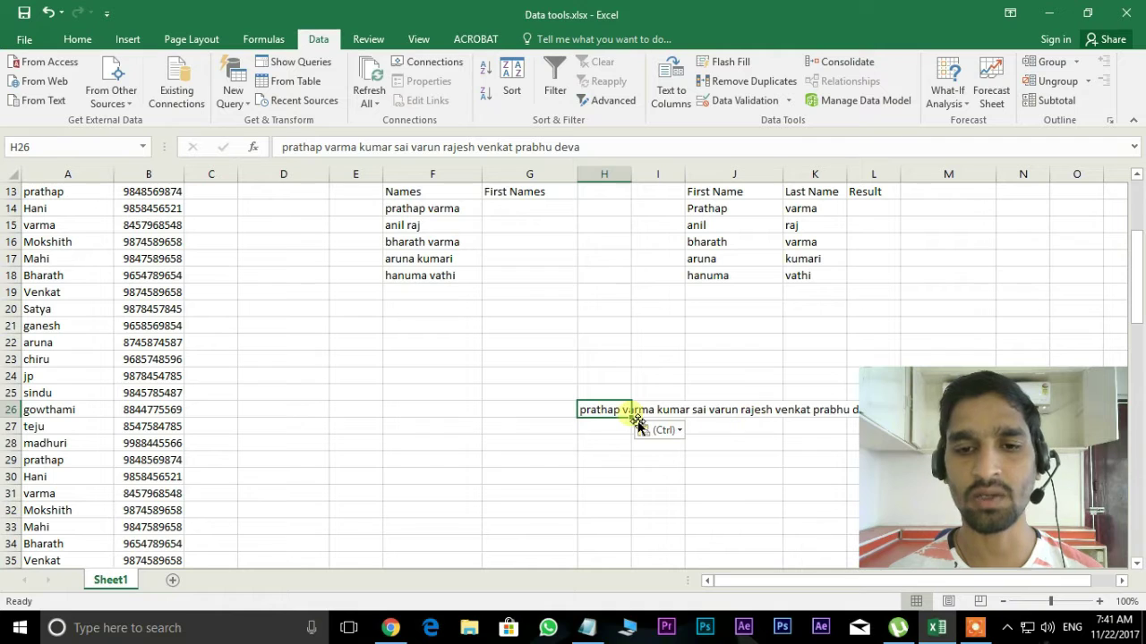
left_click(732, 415)
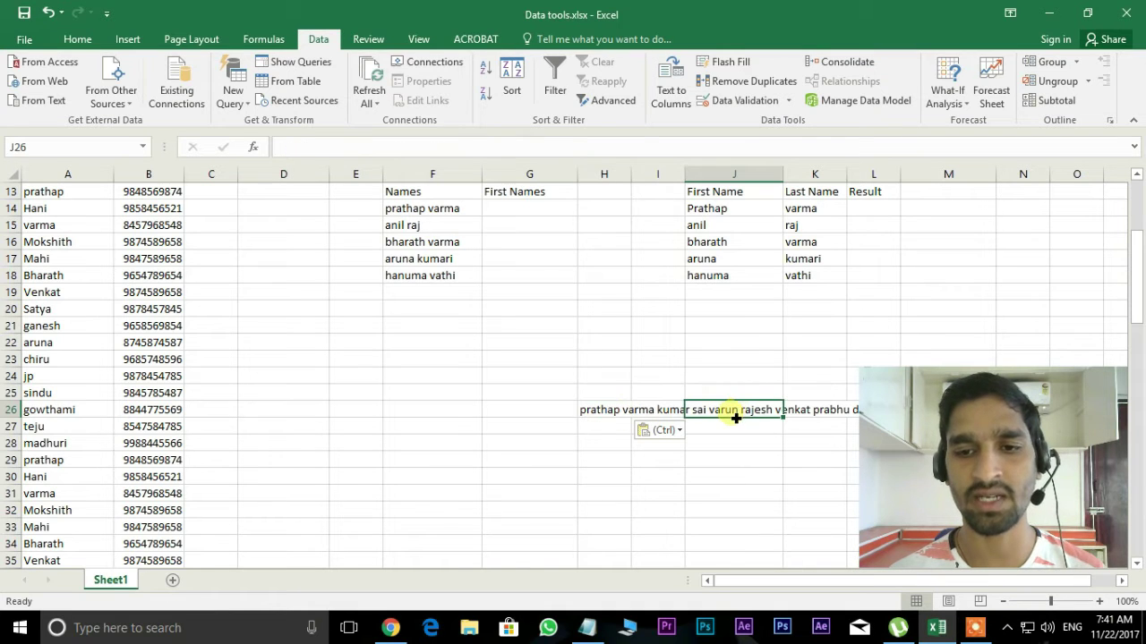
key("Escape")
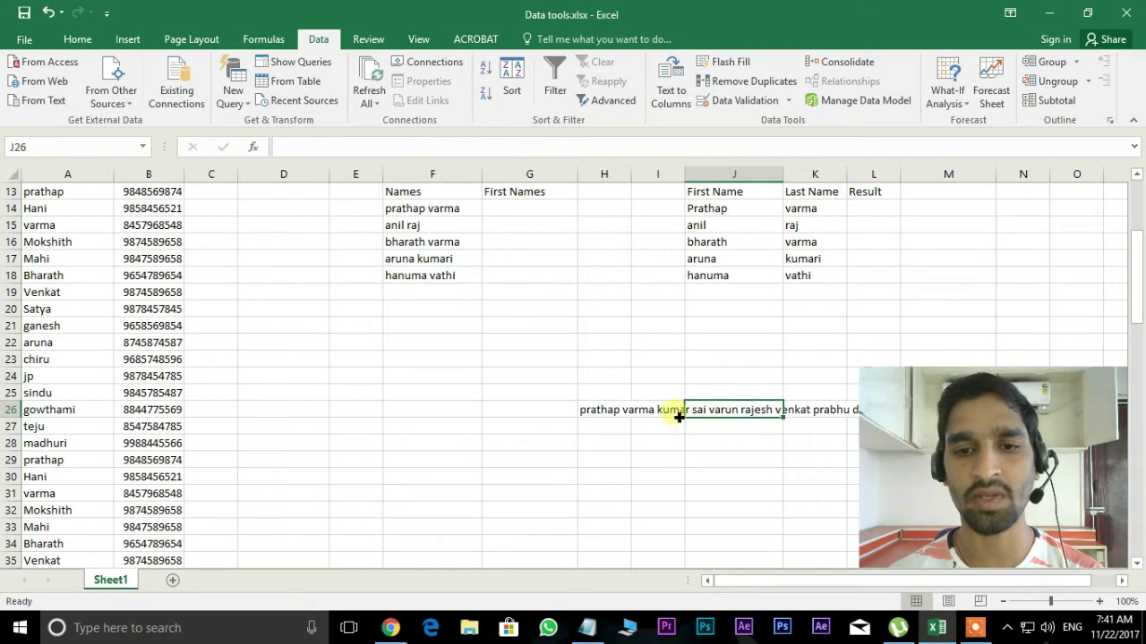
left_click(607, 415)
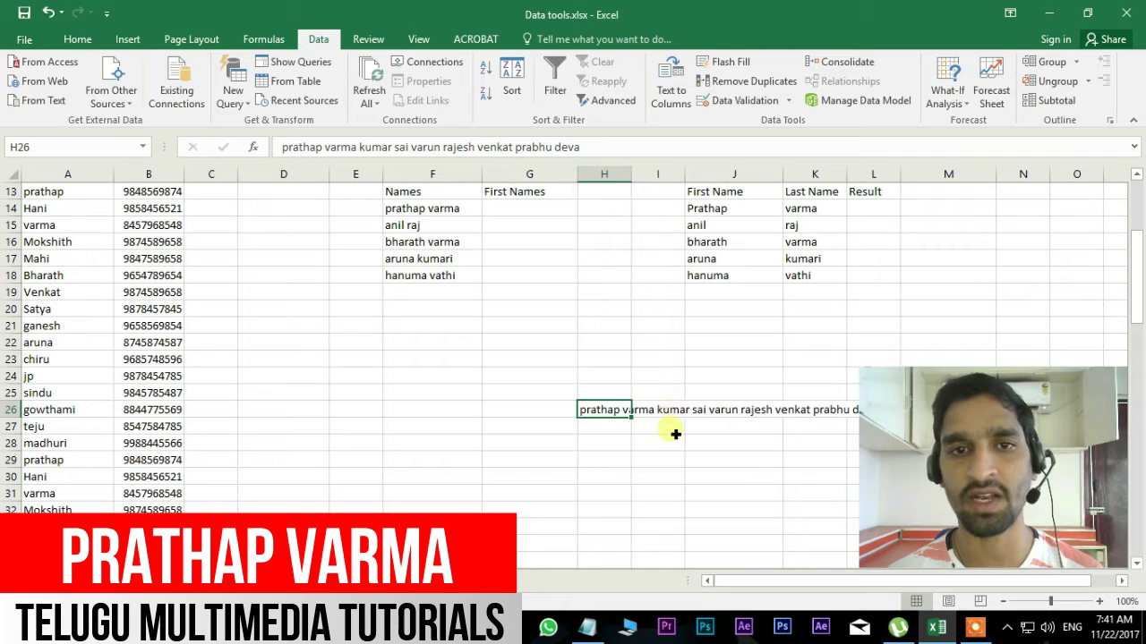
Step: Run Text to Columns on H26 with Fixed width, accepting the default column breaks
left_click(669, 89)
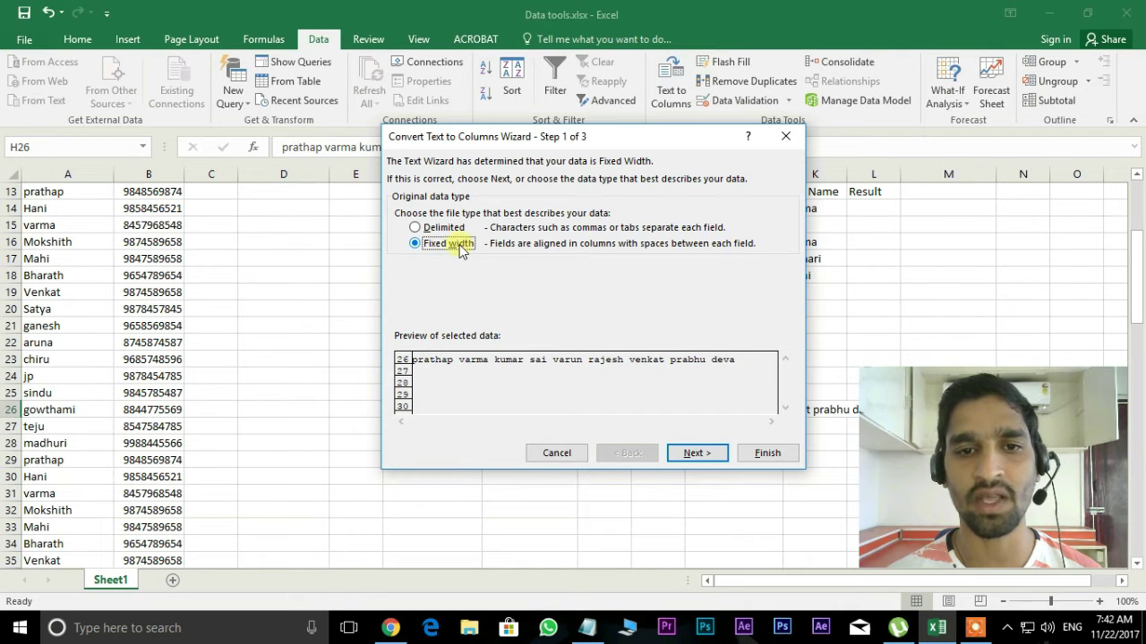
left_click(702, 454)
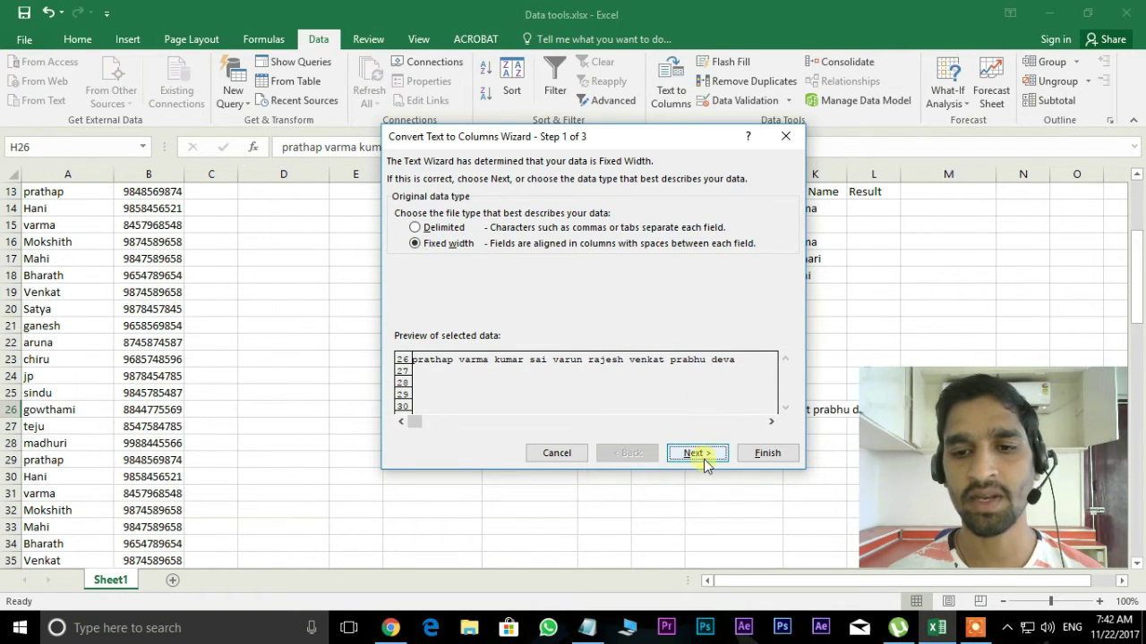
left_click(697, 454)
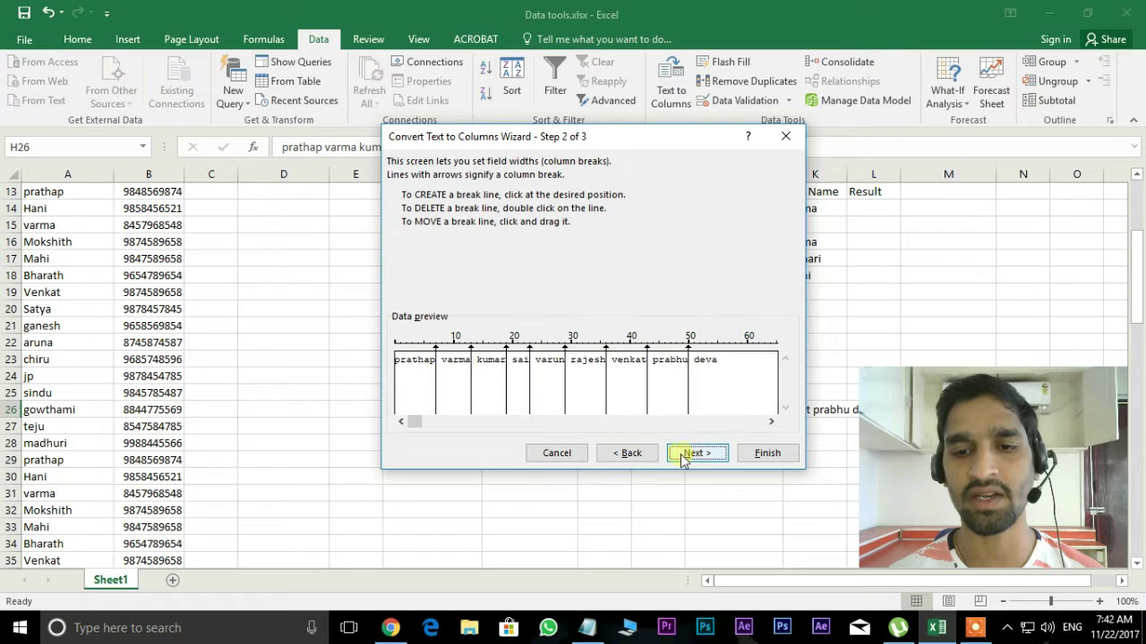
left_click(697, 454)
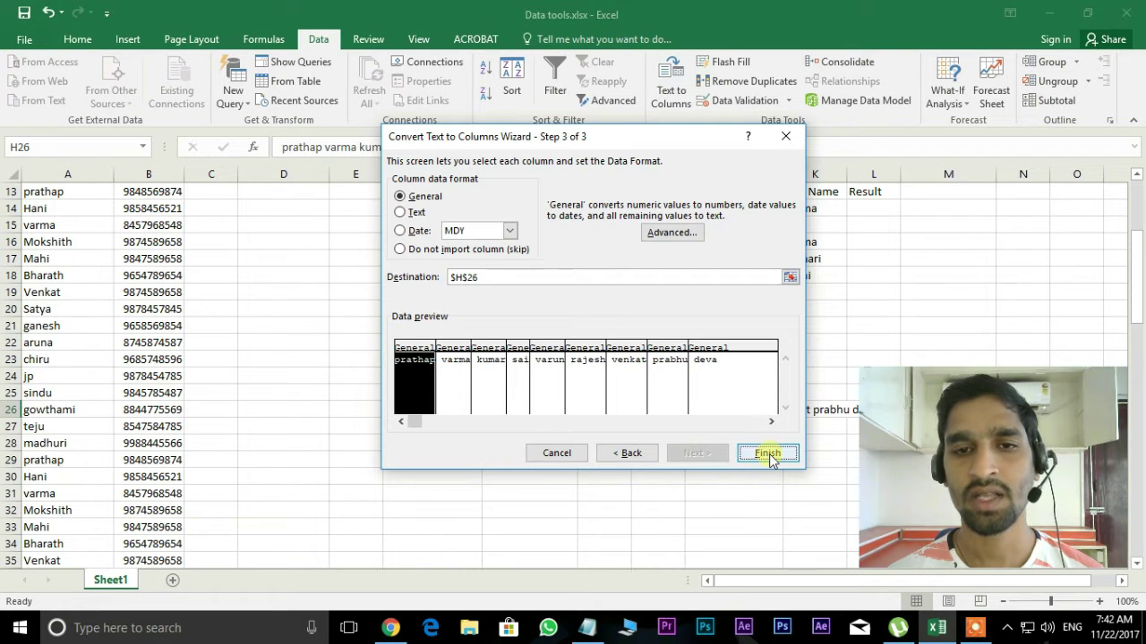
left_click(767, 454)
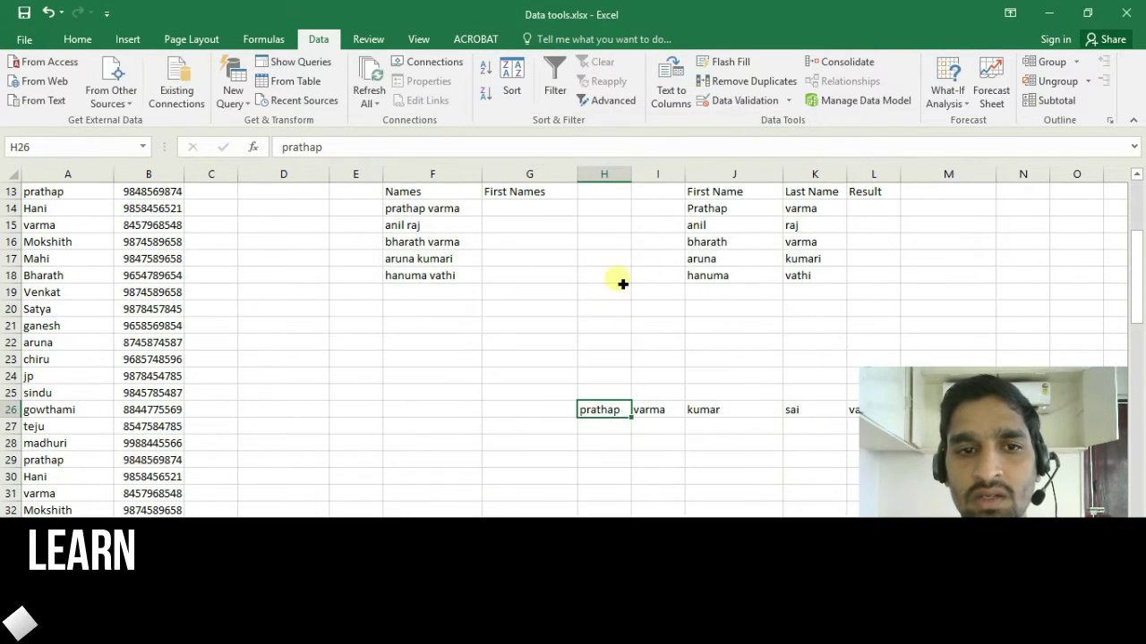
left_click(667, 410)
left_click(757, 412)
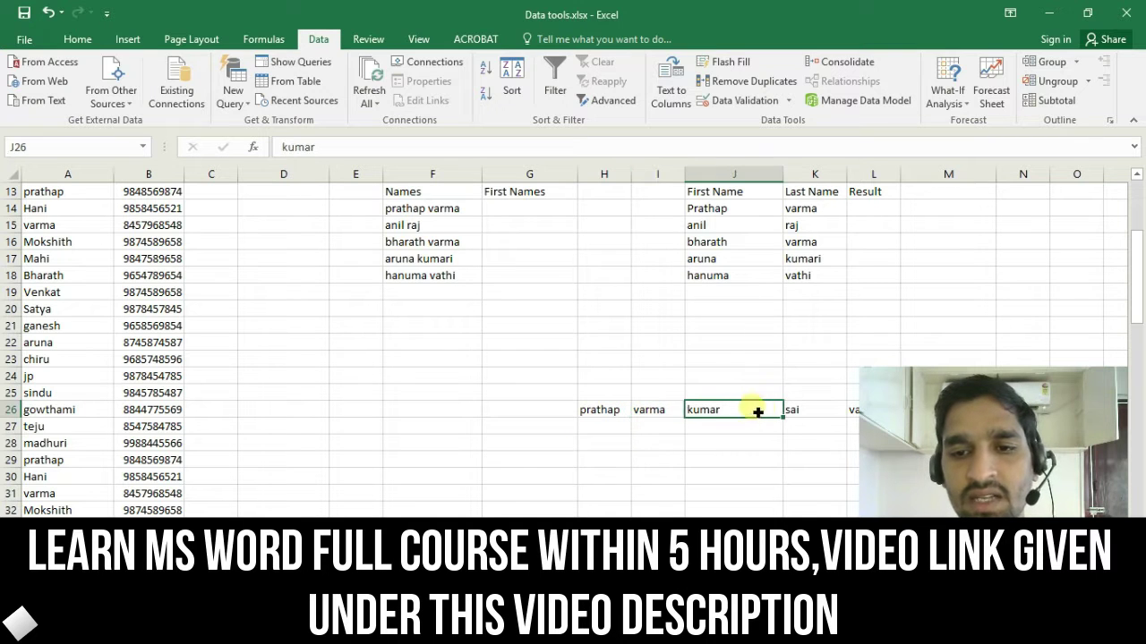
left_click(794, 411)
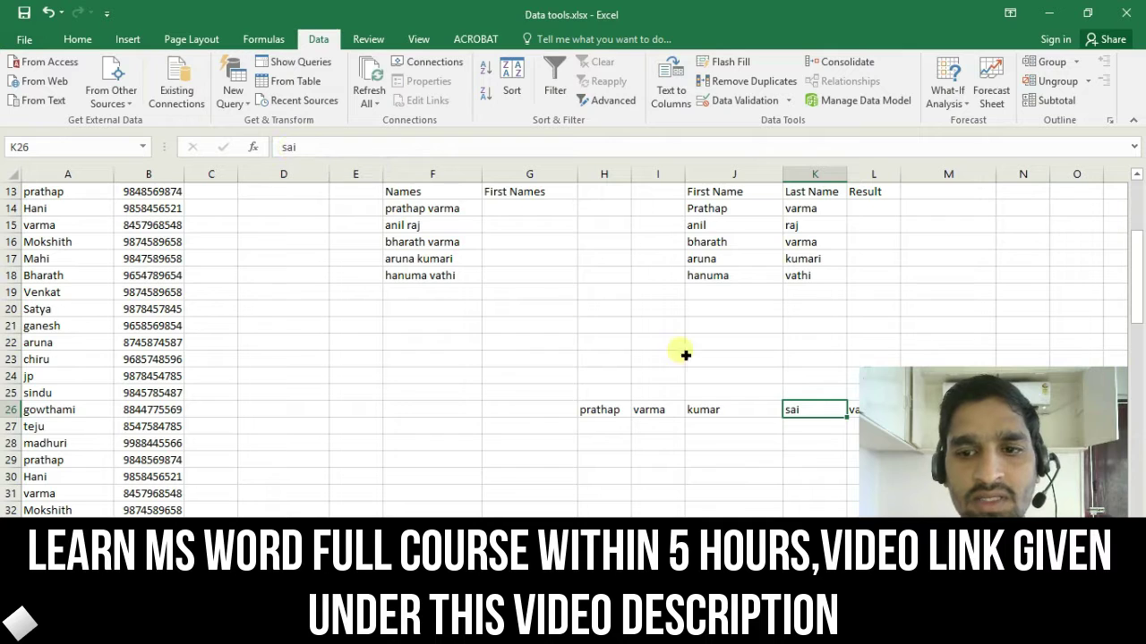
left_click(729, 409)
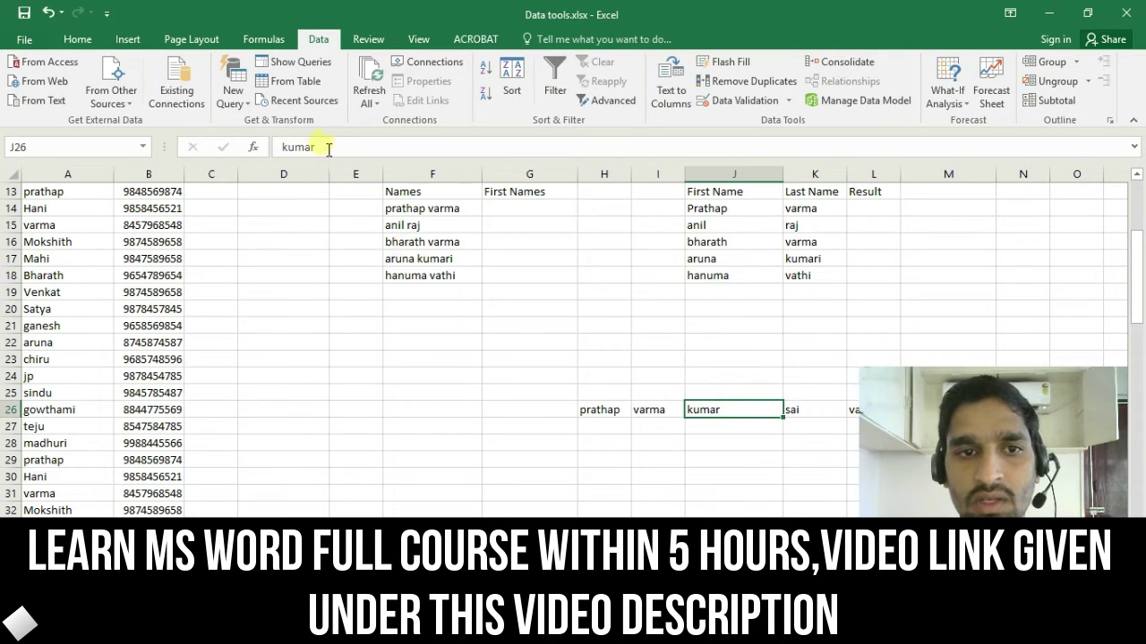
double_click(649, 409)
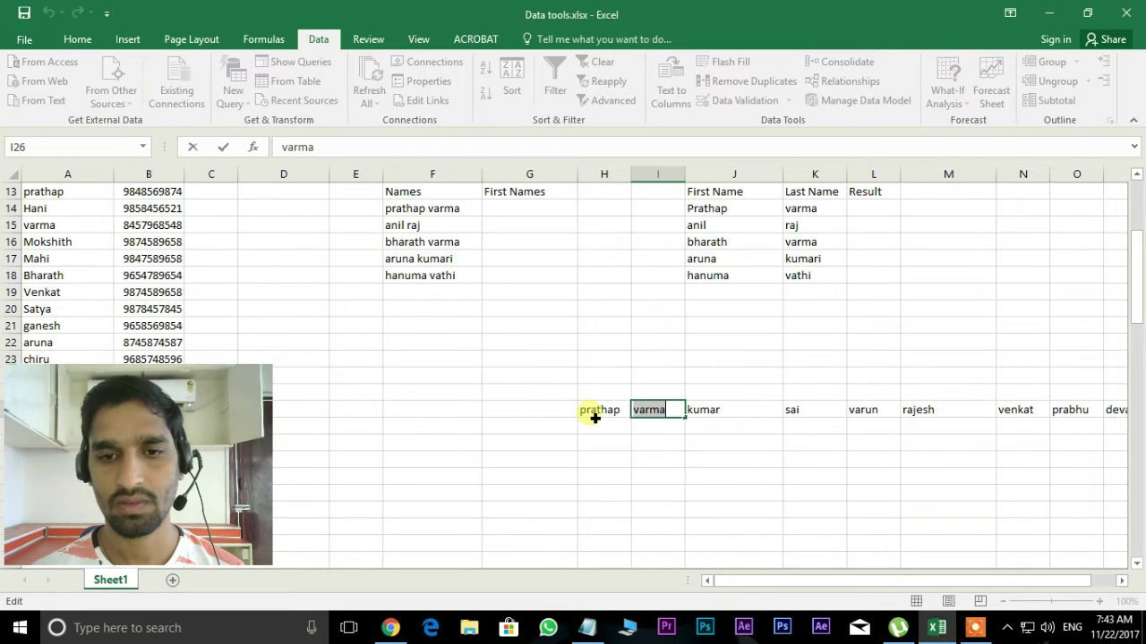
Step: Undo the fixed-width split and start editing the restored name line in H26
key("Escape")
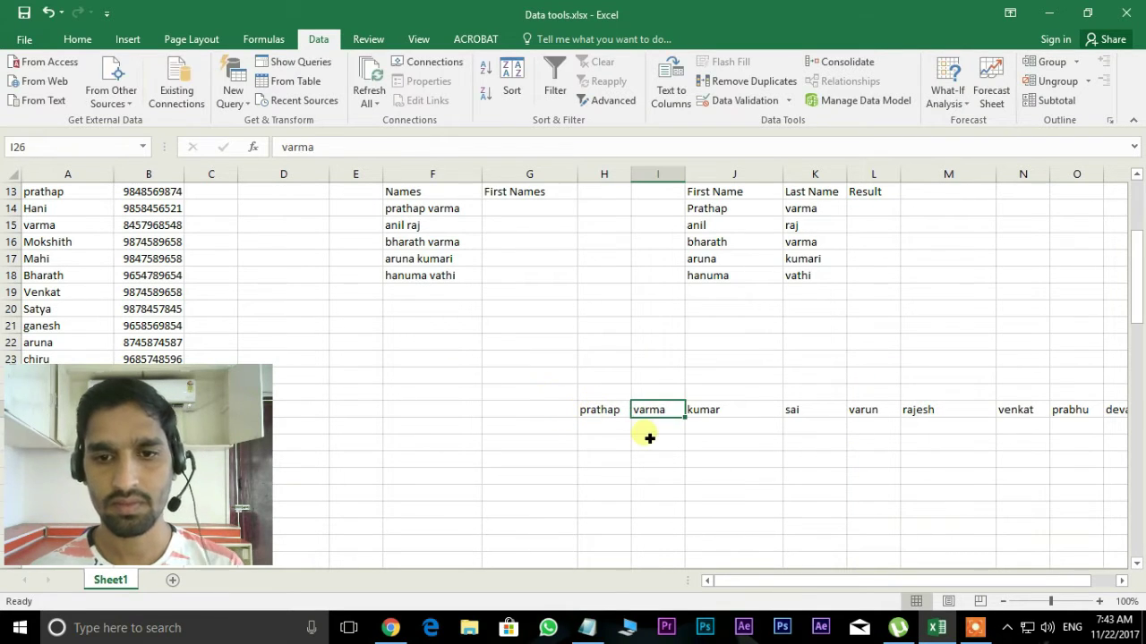
key("ctrl+z")
key("F2")
Step: Replace the spaces with commas to make prathap,varma,kumar,sai,varun,rajesh,venkat,prabhu,deva, in H26
type(",")
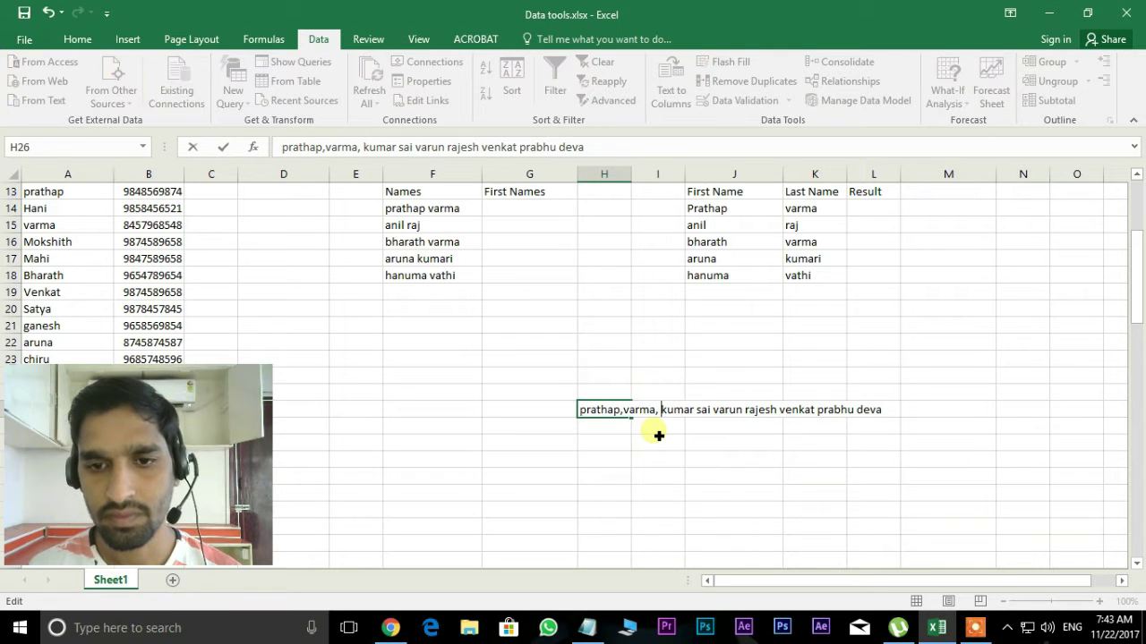
key("Delete")
type(",")
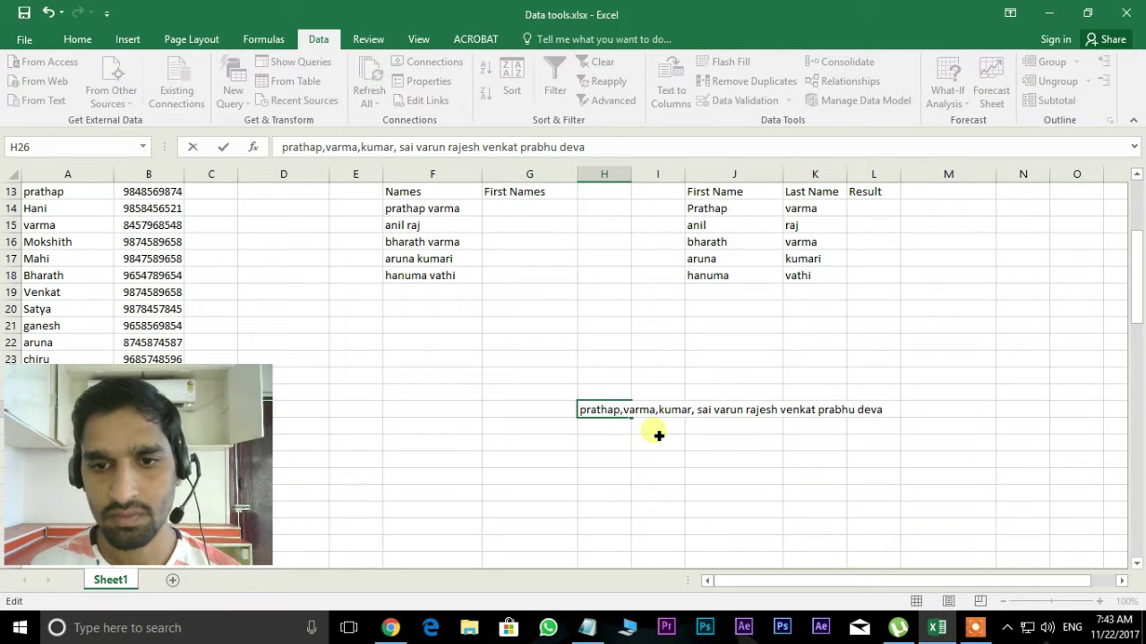
key("Delete")
type(",")
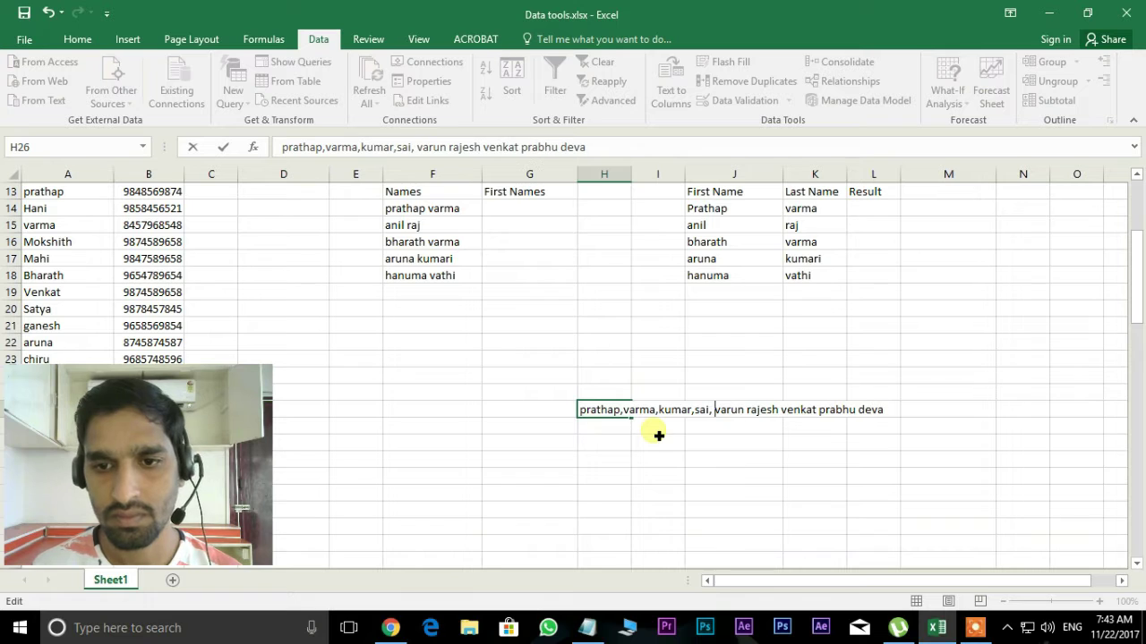
key("Delete")
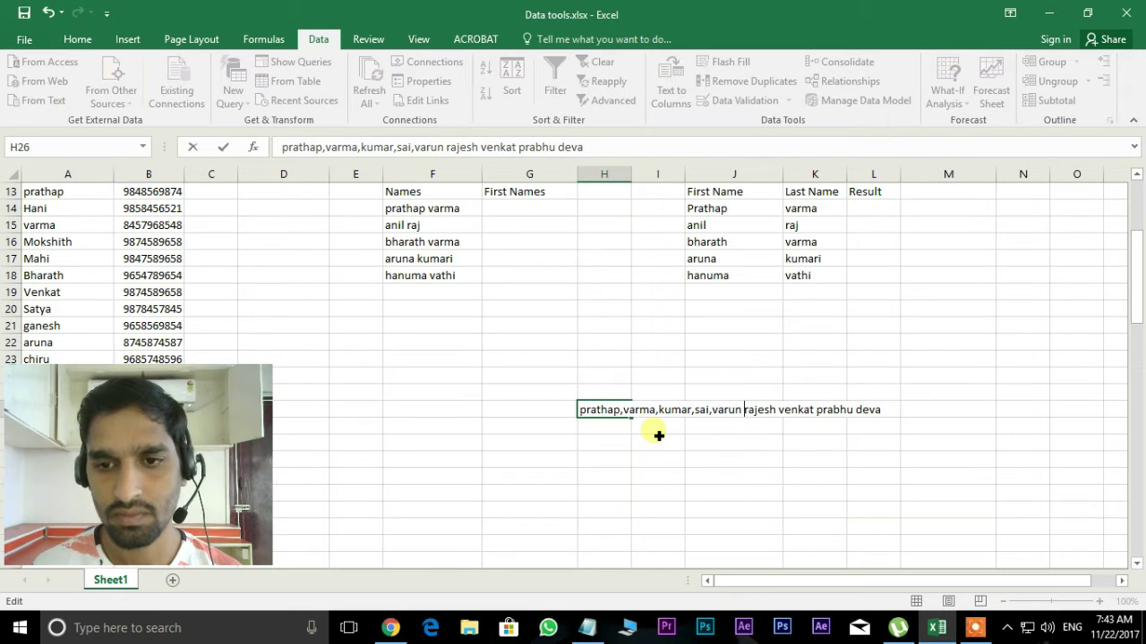
type(",")
key("Delete")
key("Right")
key("Right")
key("Right")
type(",")
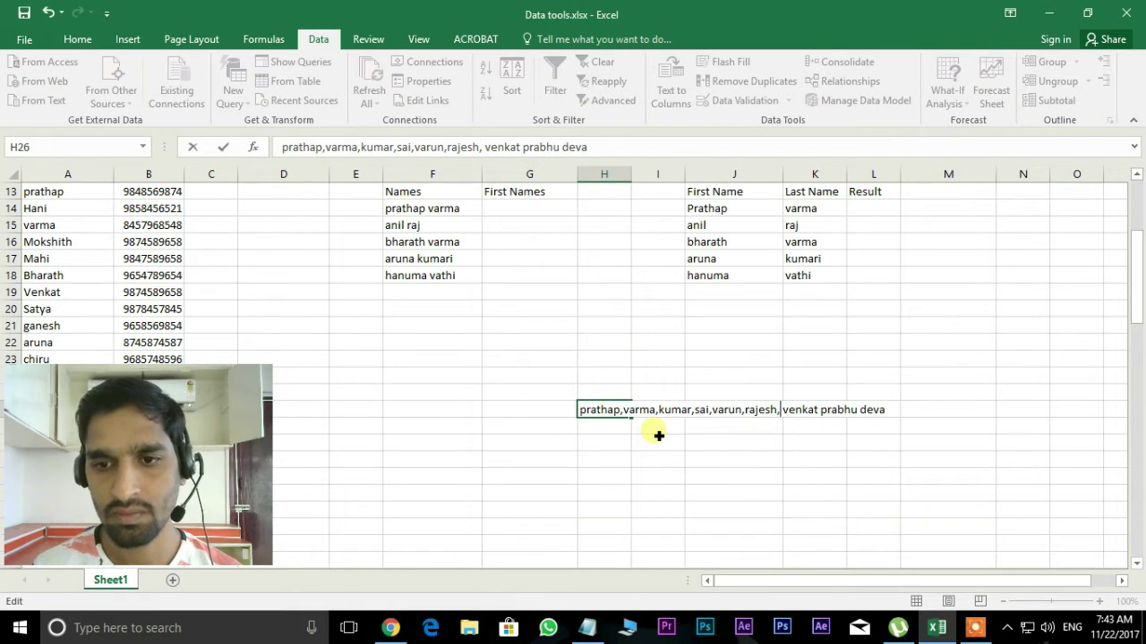
key("Delete")
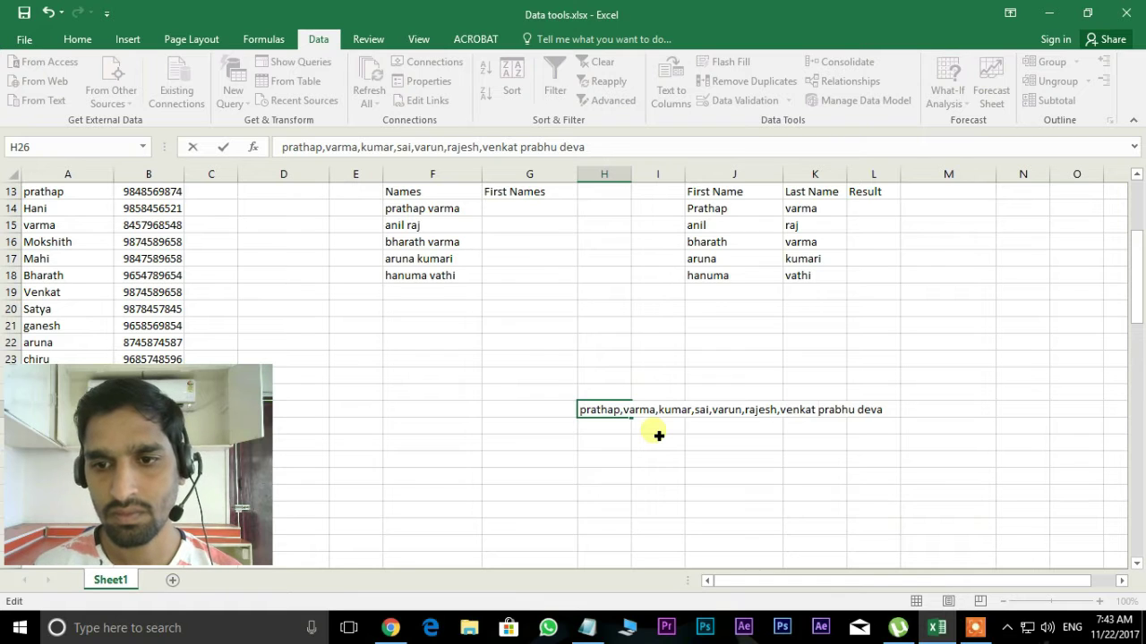
type(",")
key("Delete")
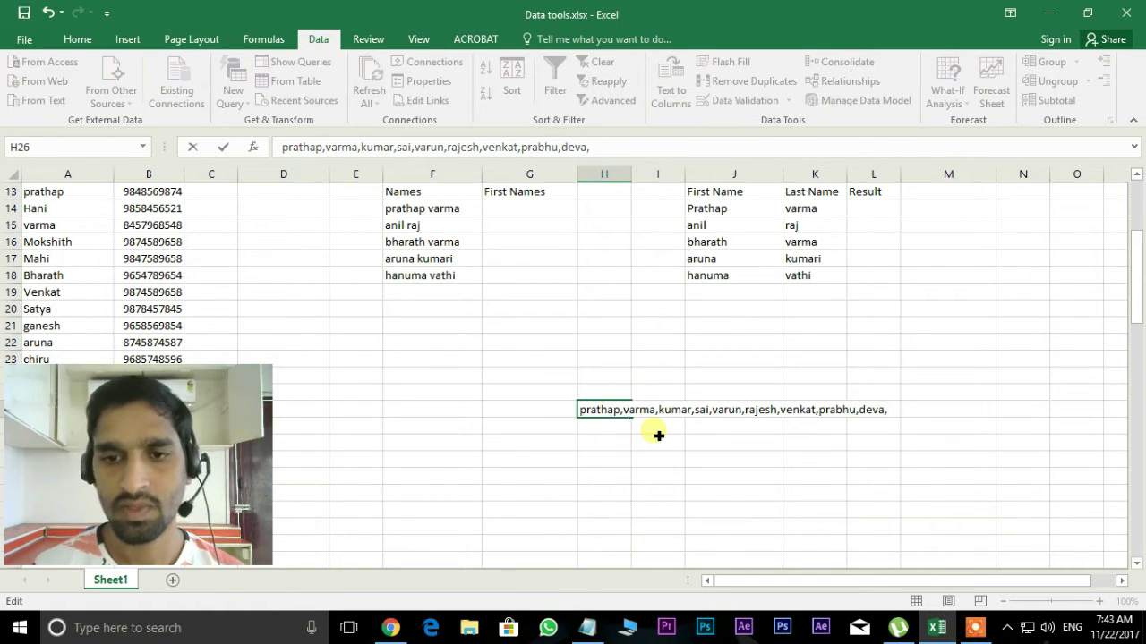
key("ctrl+Return")
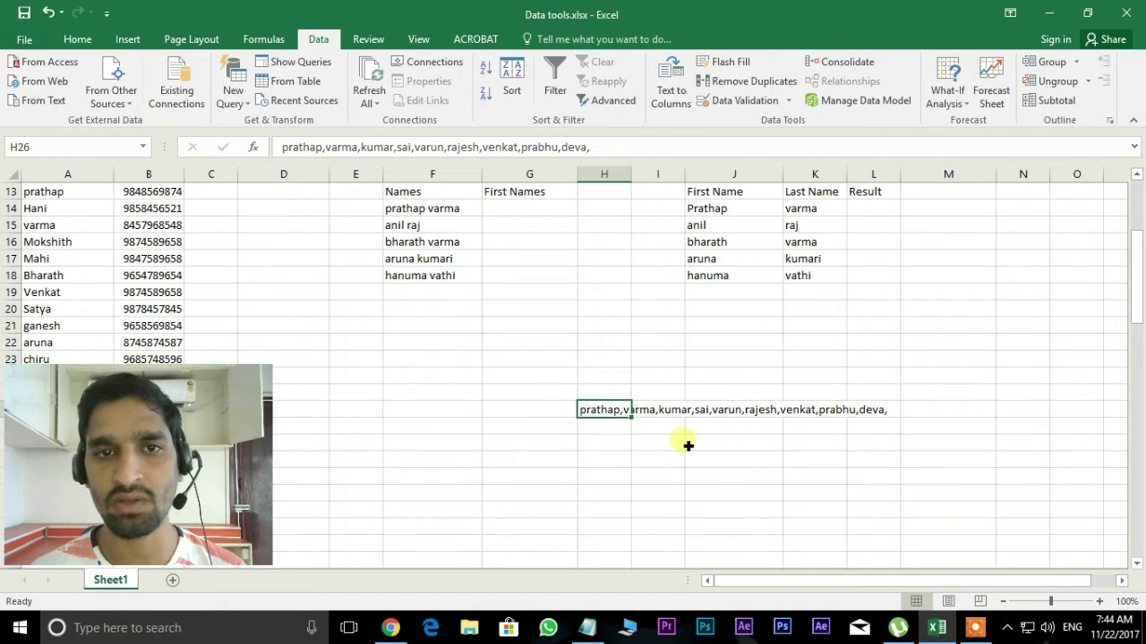
Step: Run Text to Columns on H26 as Delimited with Comma as the separator
left_click(683, 89)
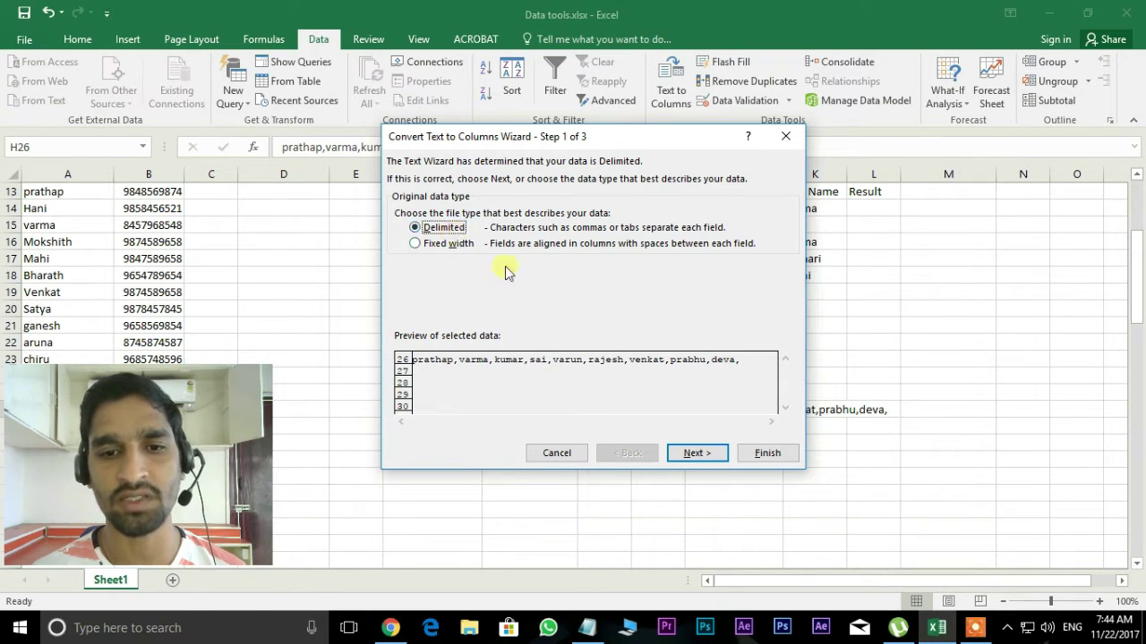
left_click(707, 455)
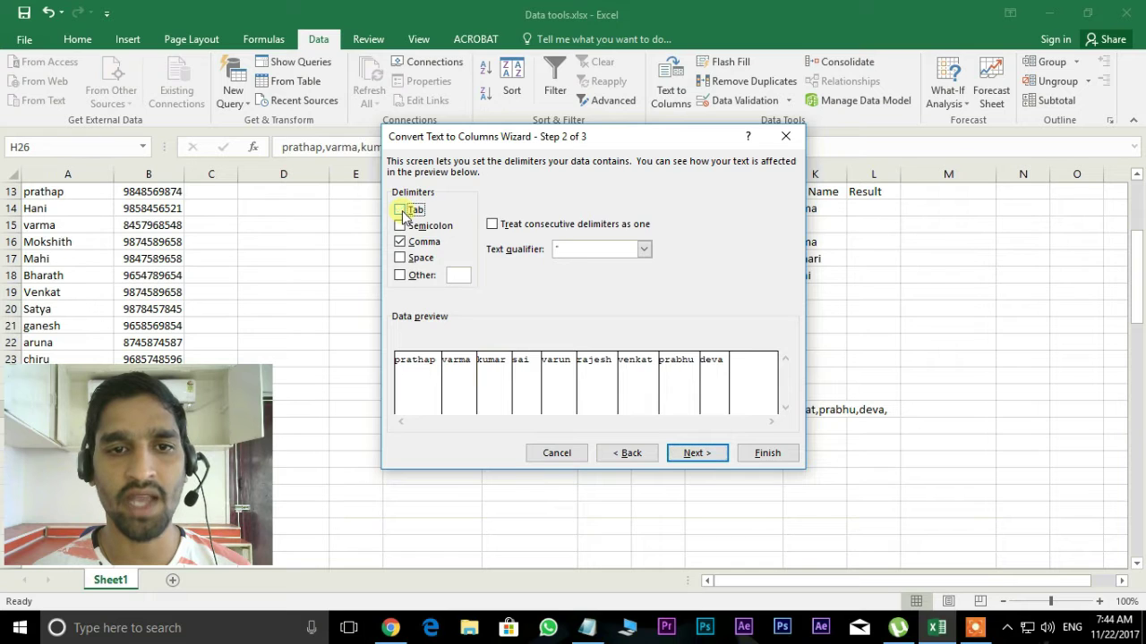
left_click(692, 455)
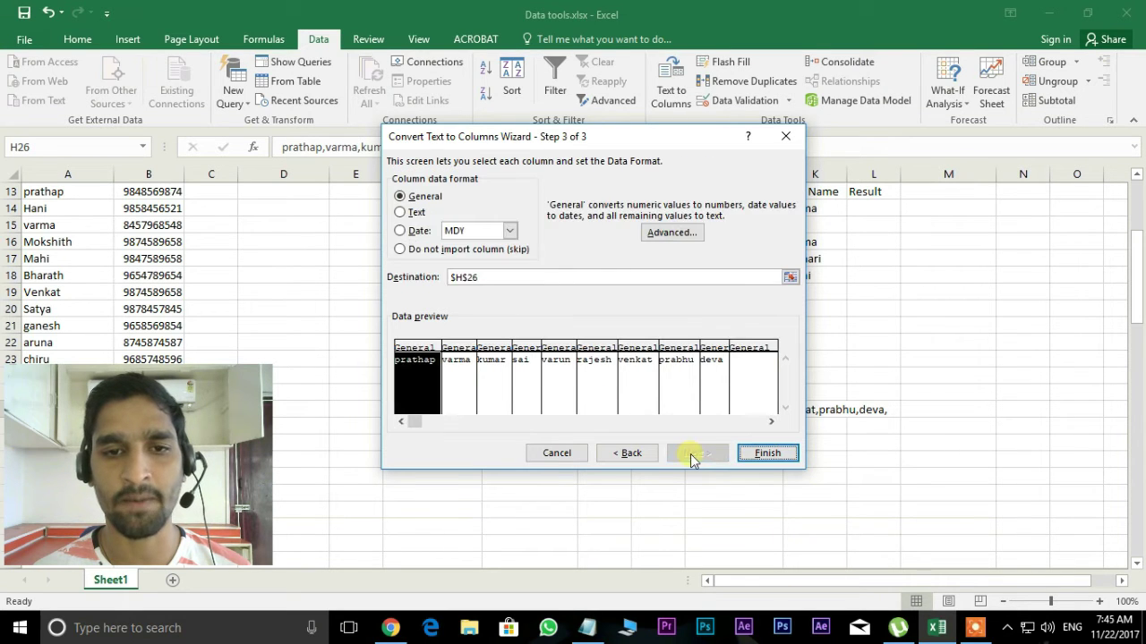
left_click(767, 453)
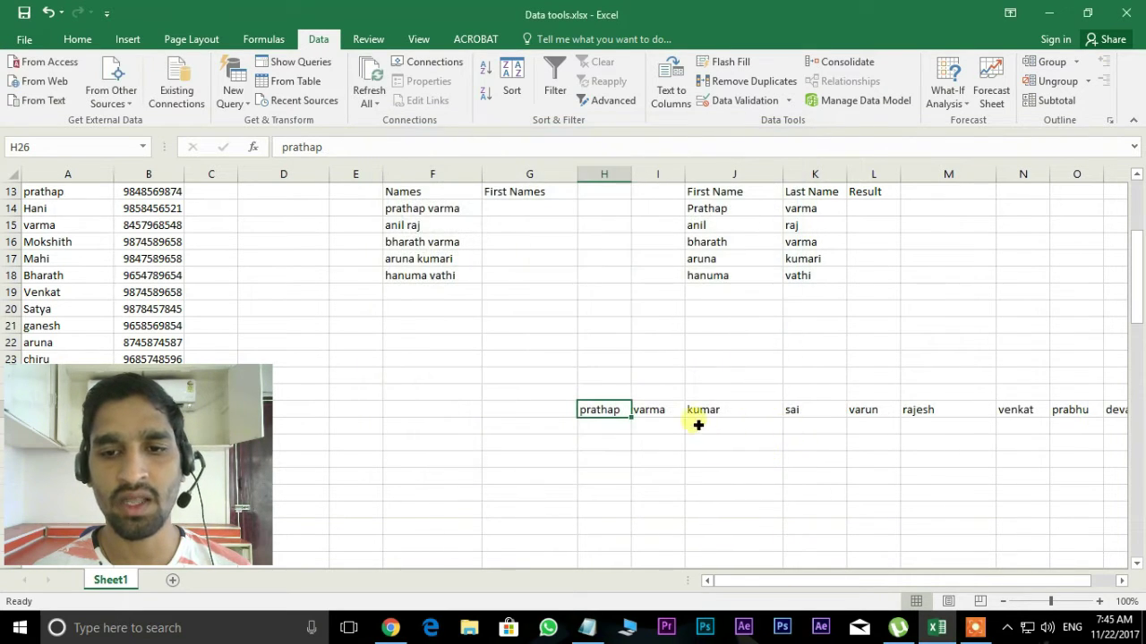
Step: Check the split names along row 26, then undo the Text to Columns split
left_click(667, 417)
left_click(752, 417)
left_click(826, 412)
left_click(886, 411)
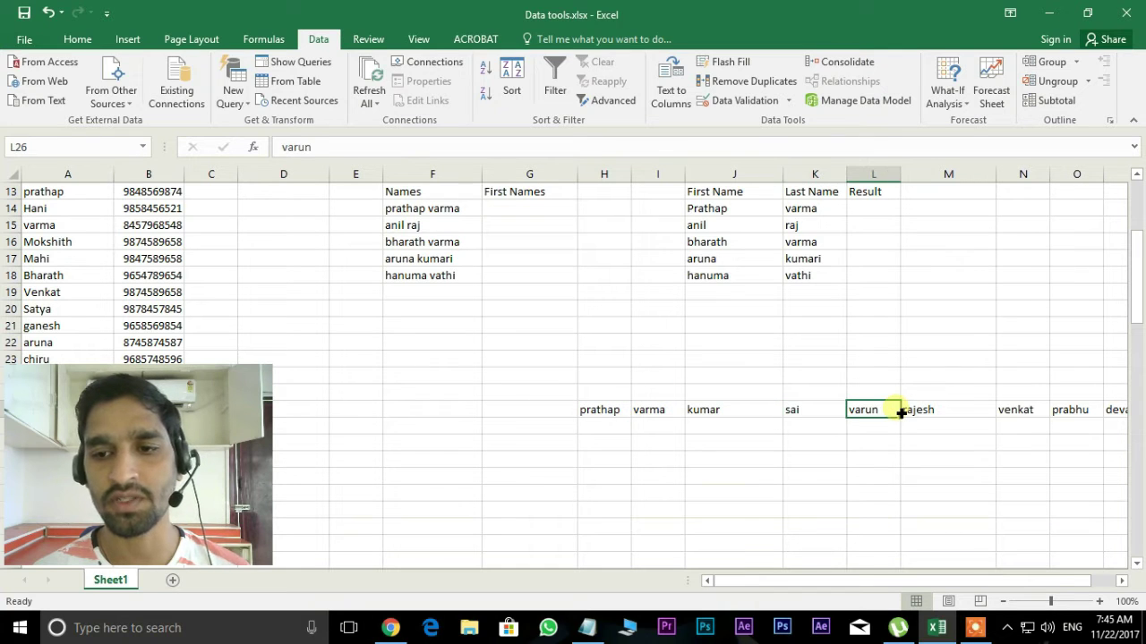
key("ctrl+z")
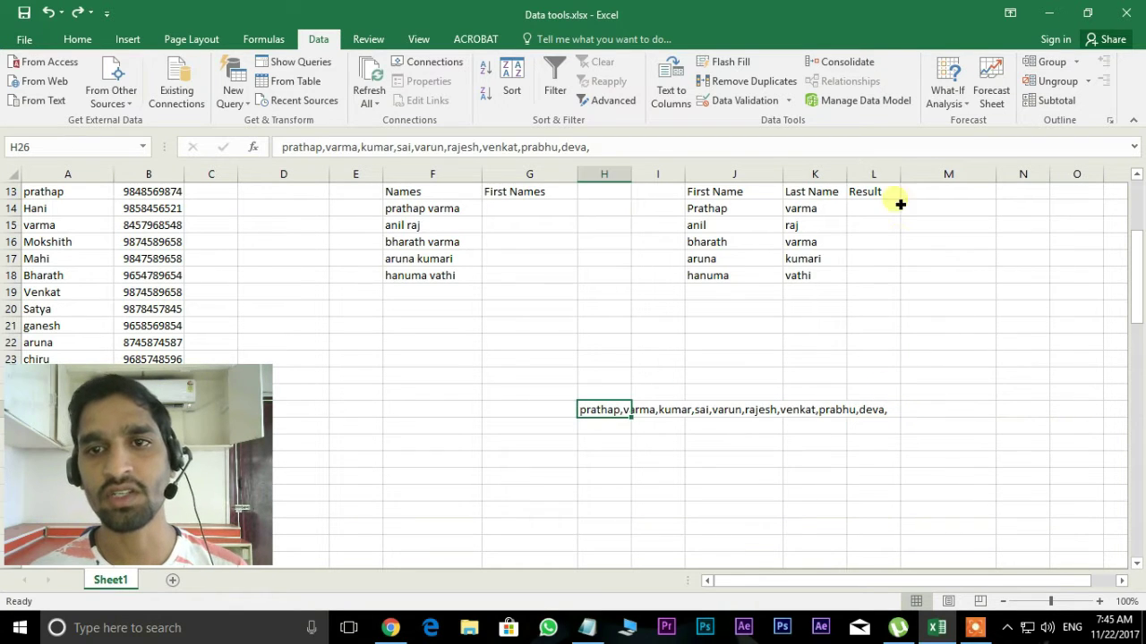
Step: Clear the comma-separated name list from H26:L26
left_click(658, 493)
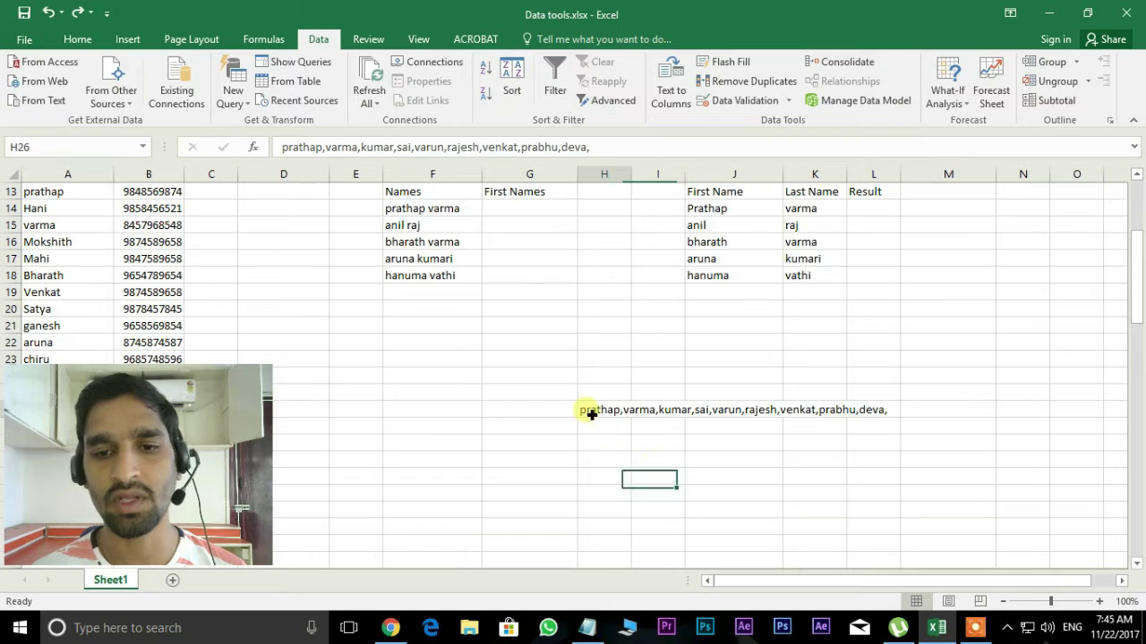
left_click_drag(584, 409, 869, 410)
key("Delete")
scroll(737, 409, "up", 4)
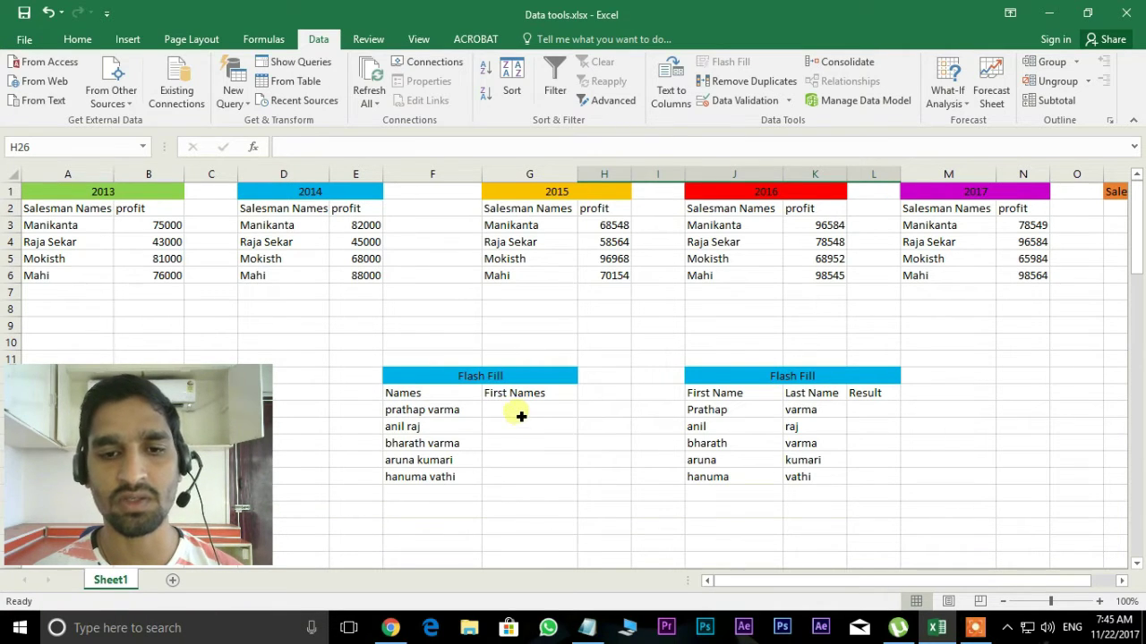
left_click(521, 412)
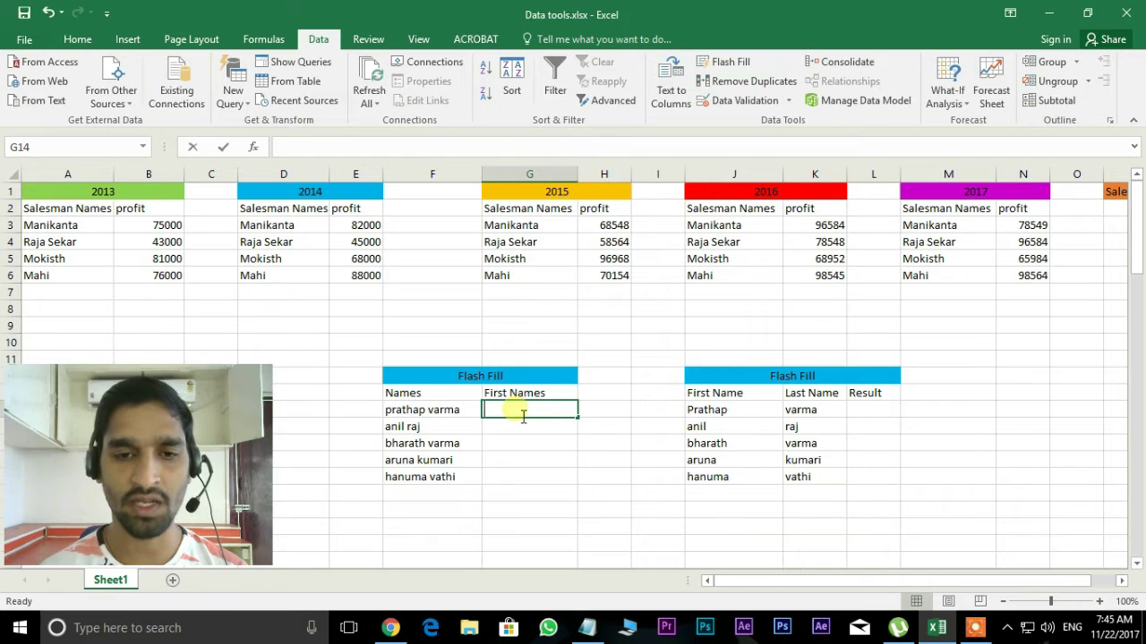
type("prathap")
key("ctrl+Return")
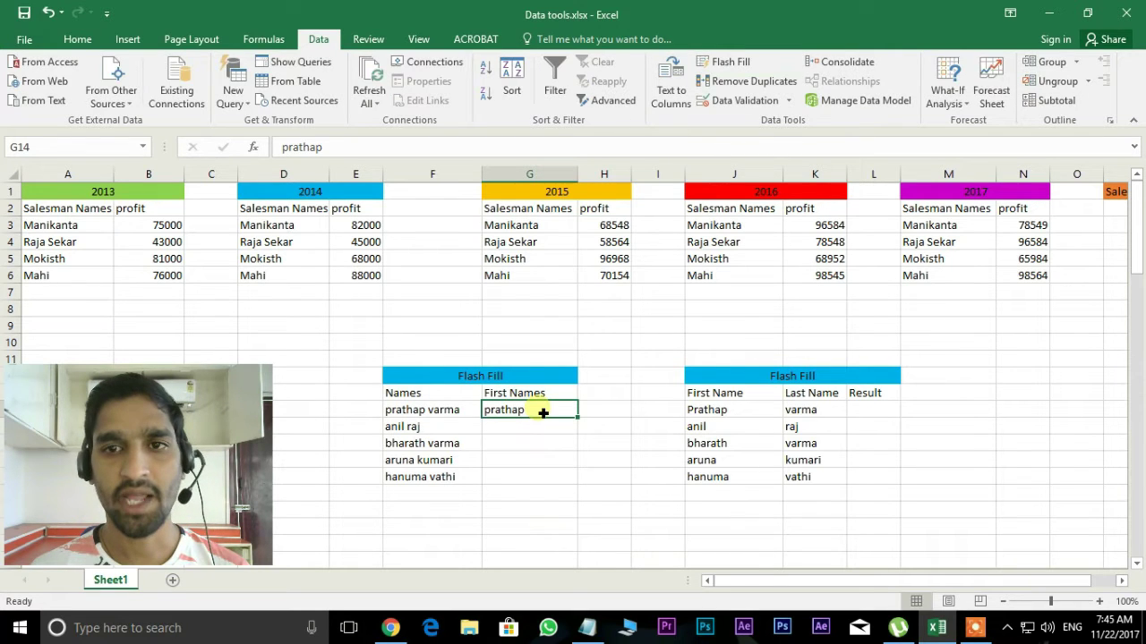
left_click(734, 68)
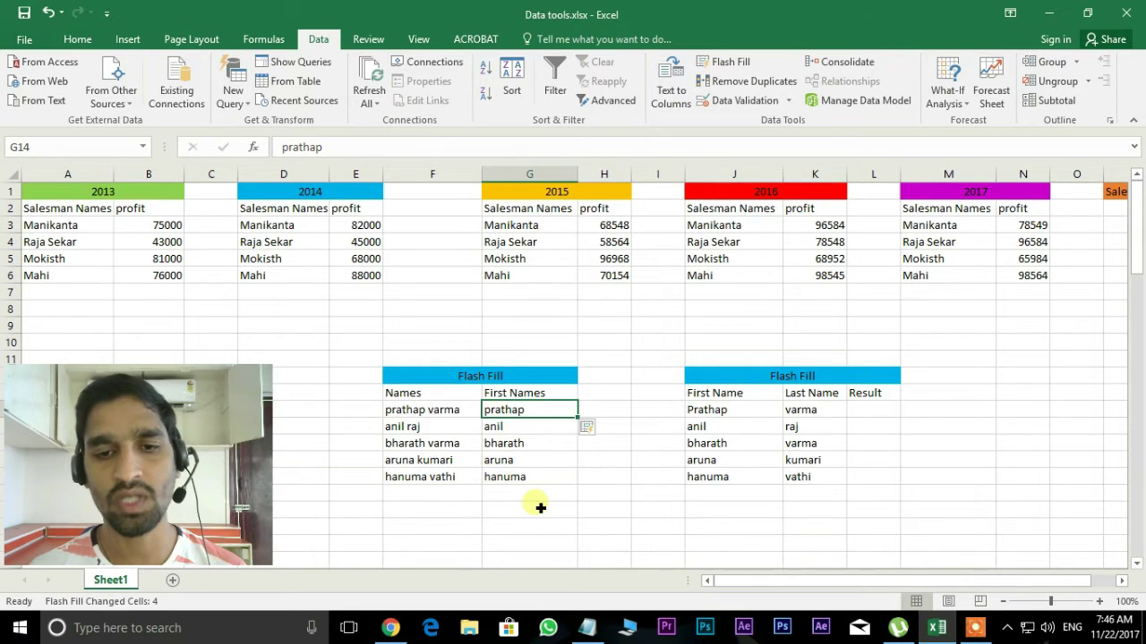
key("ctrl+z")
key("ctrl+z")
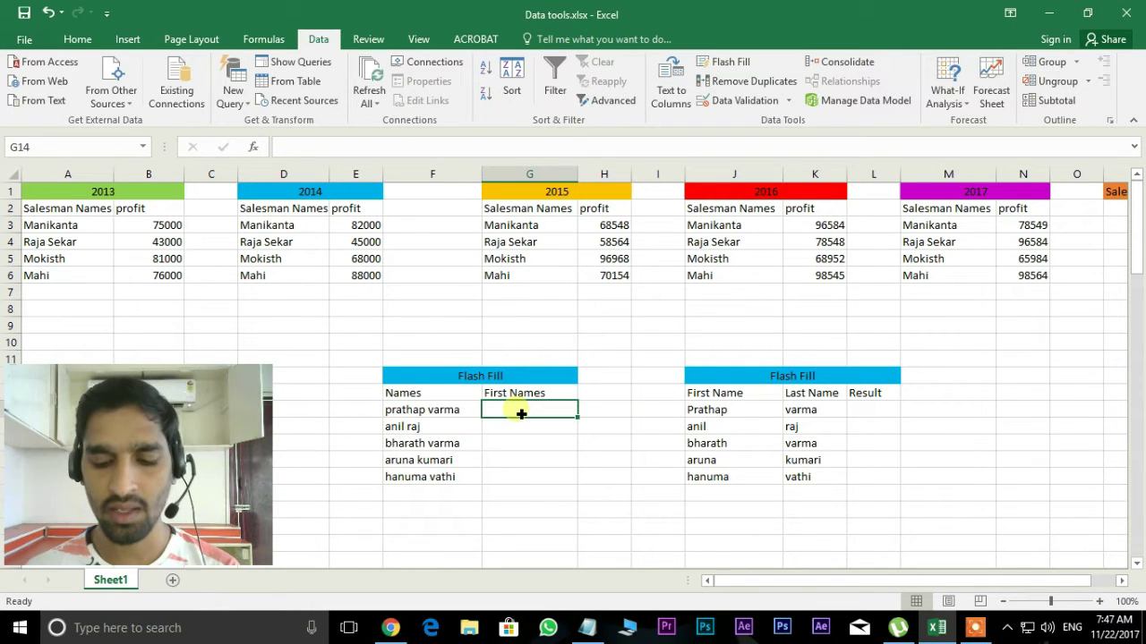
Step: Enter p in G14 and Flash Fill the initials p, a, b, a, h down First Names
type("p")
key("ctrl+Return")
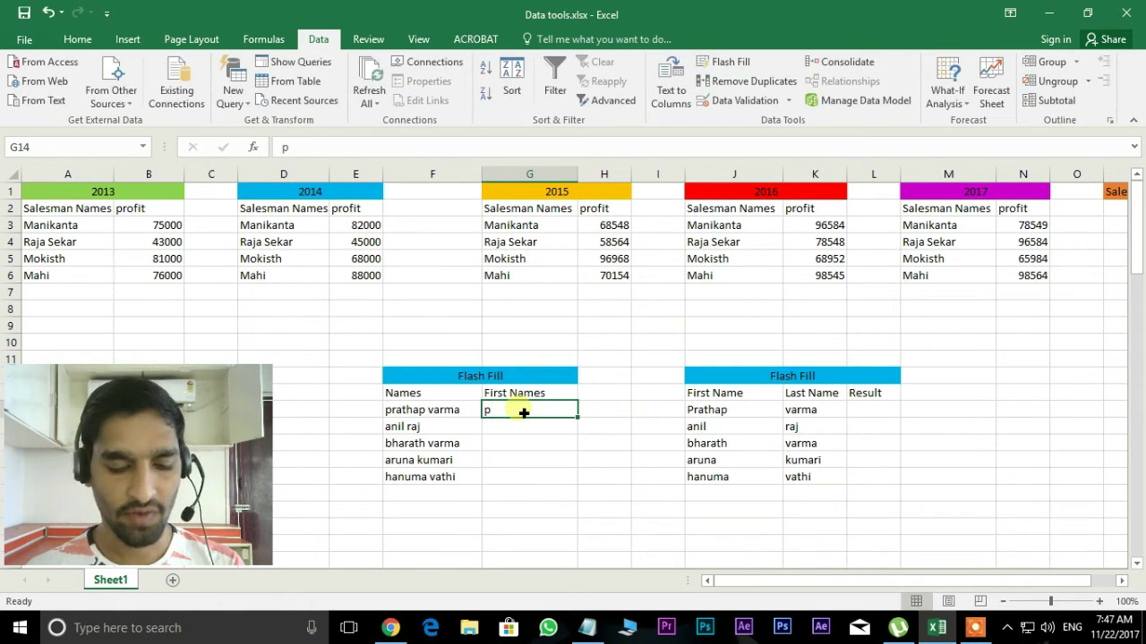
key("ctrl+e")
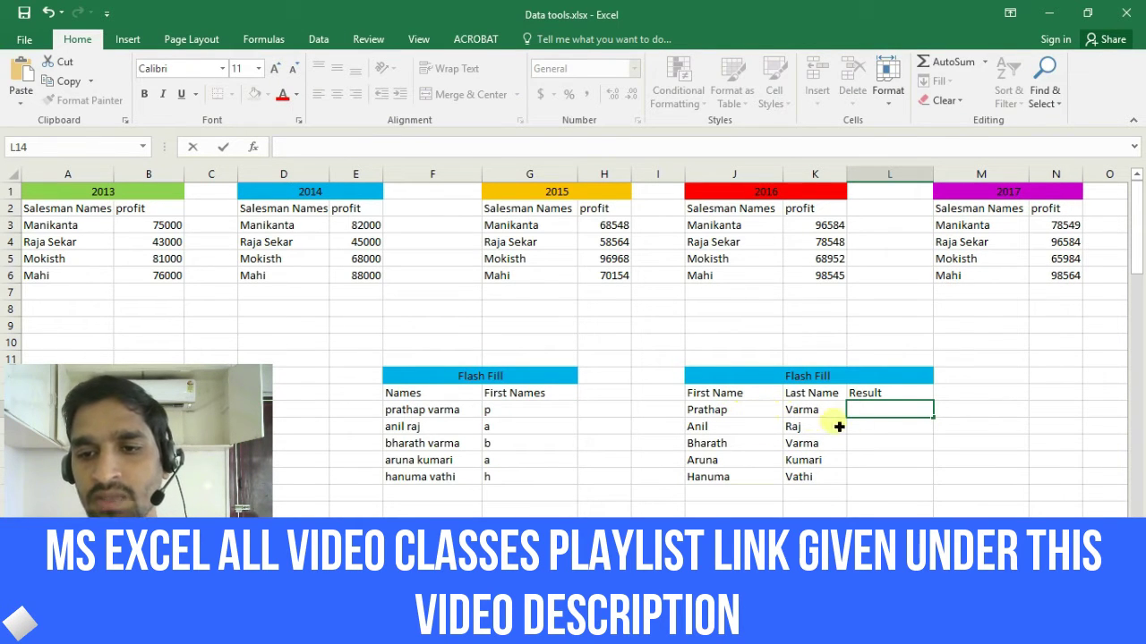
double_click(884, 417)
type("p")
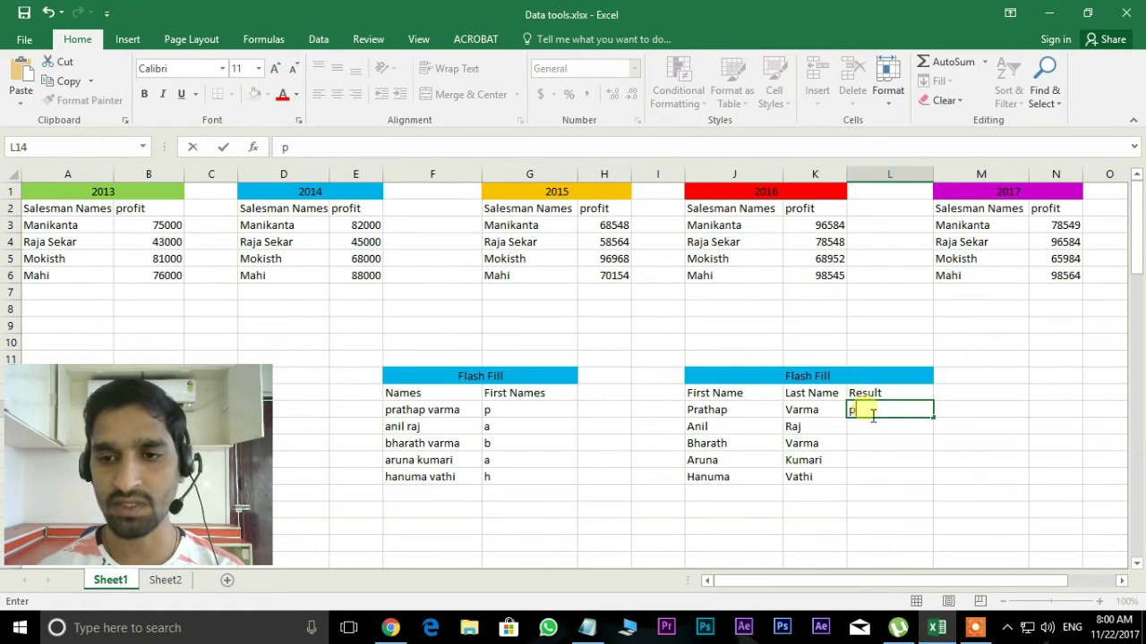
type("rathap va")
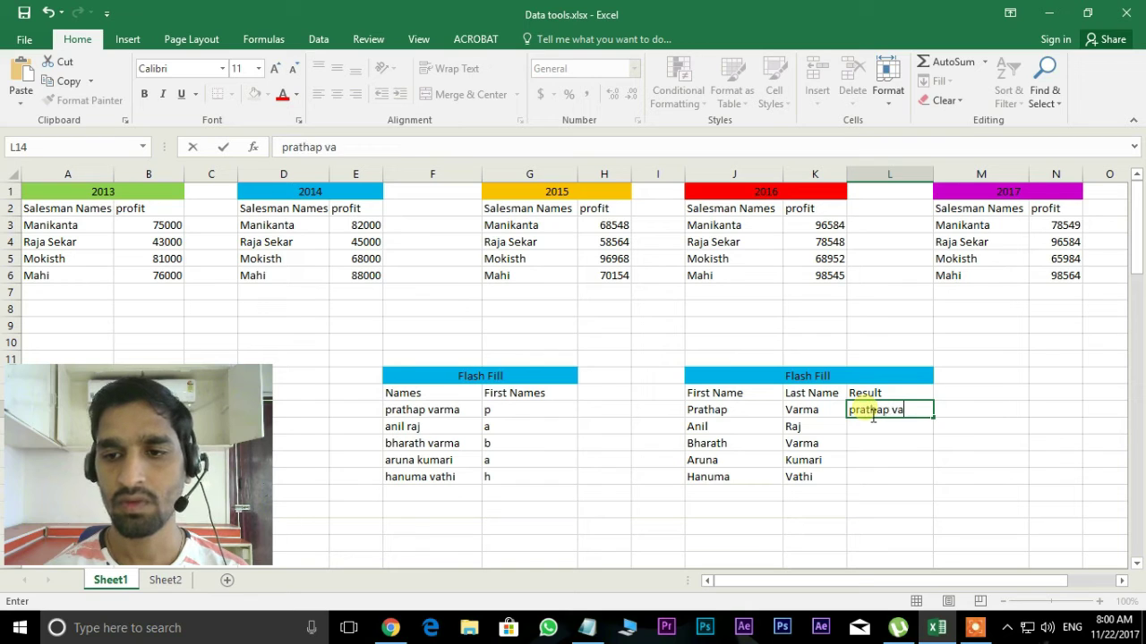
type("rma")
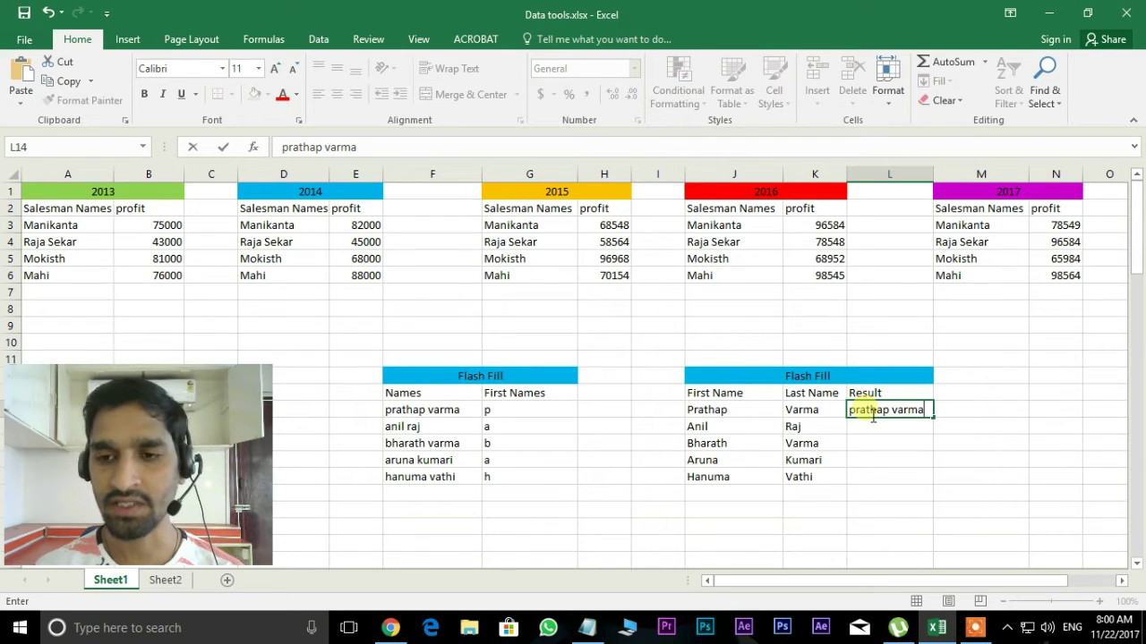
key("Return")
key("alt+a")
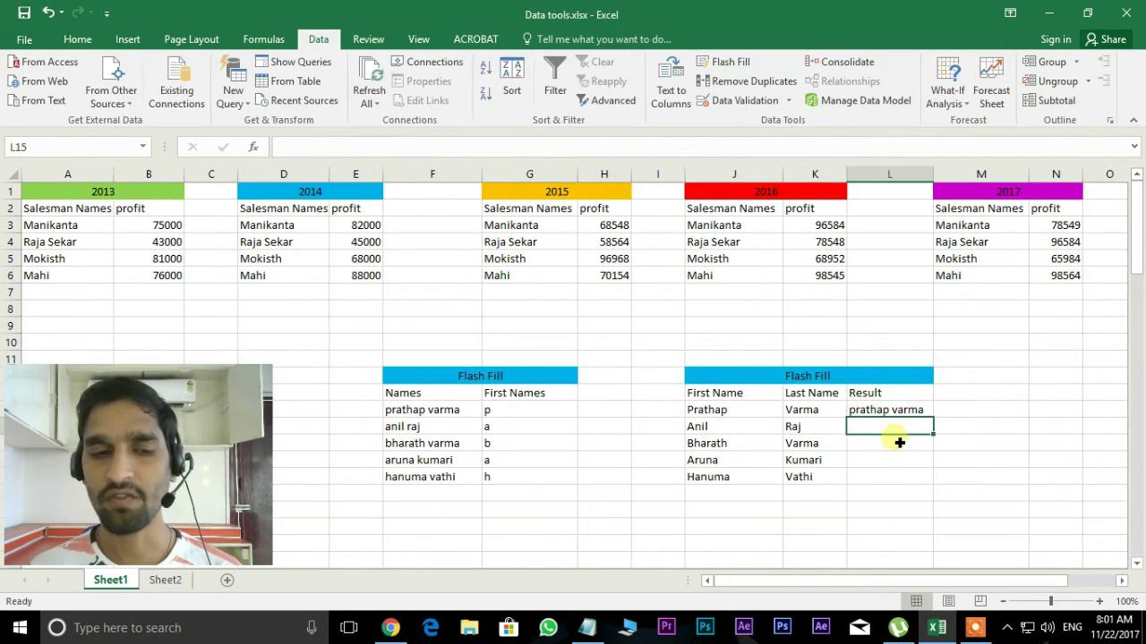
key("ctrl+e")
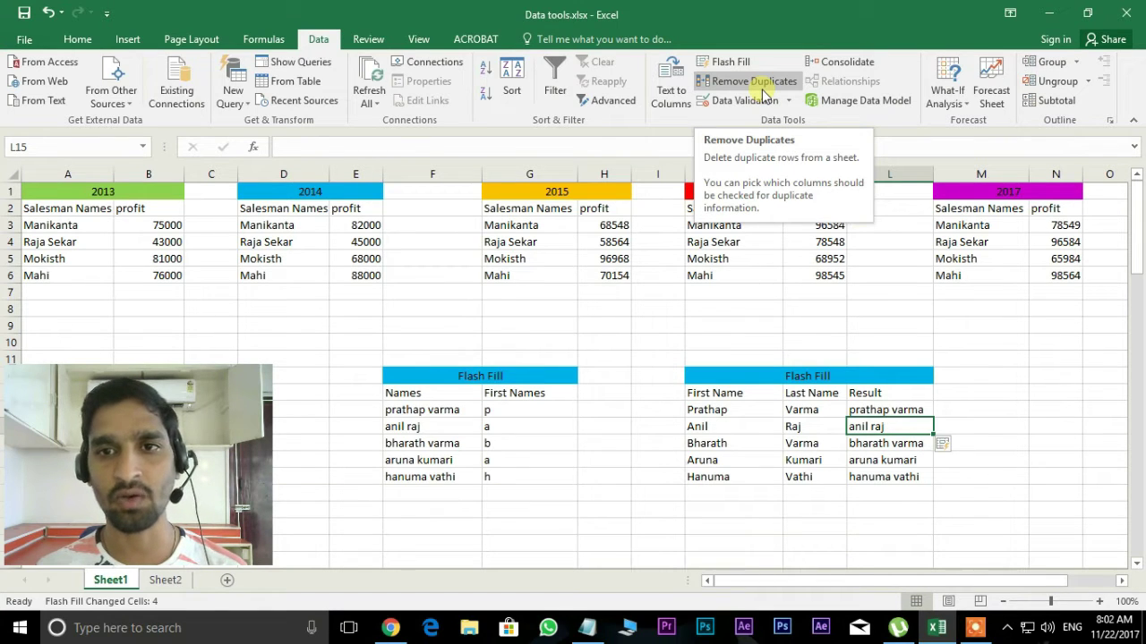
Step: Select the Duplicates Remove name-and-phone-number list, ending at cell B92
scroll(677, 290, "down", 3)
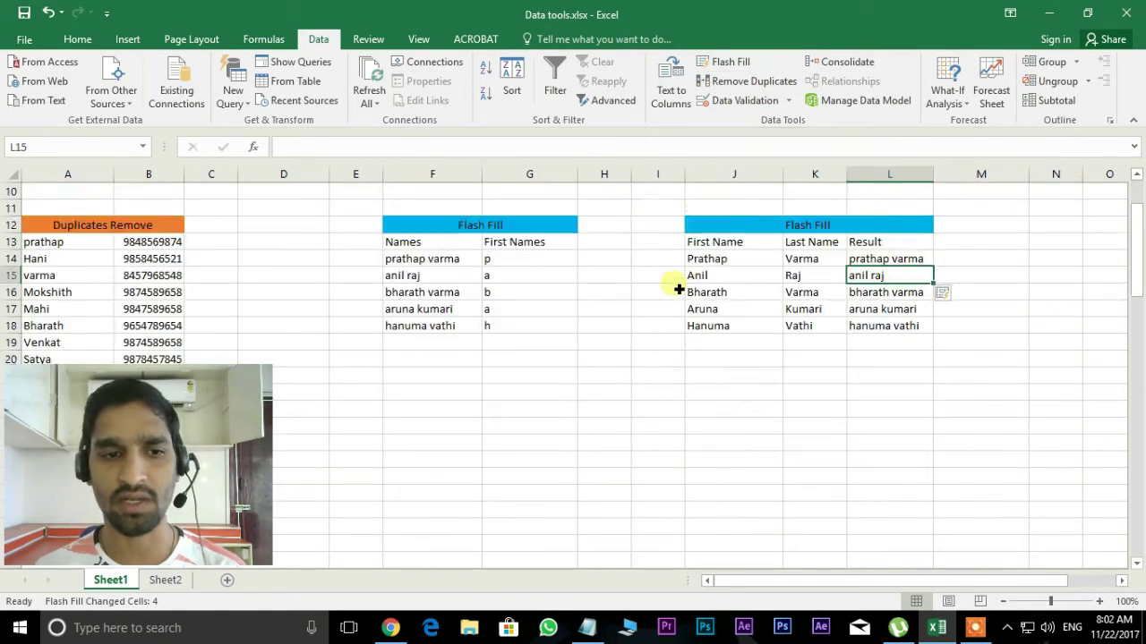
scroll(498, 405, "down", 2)
left_click_drag(178, 459, 1036, 474)
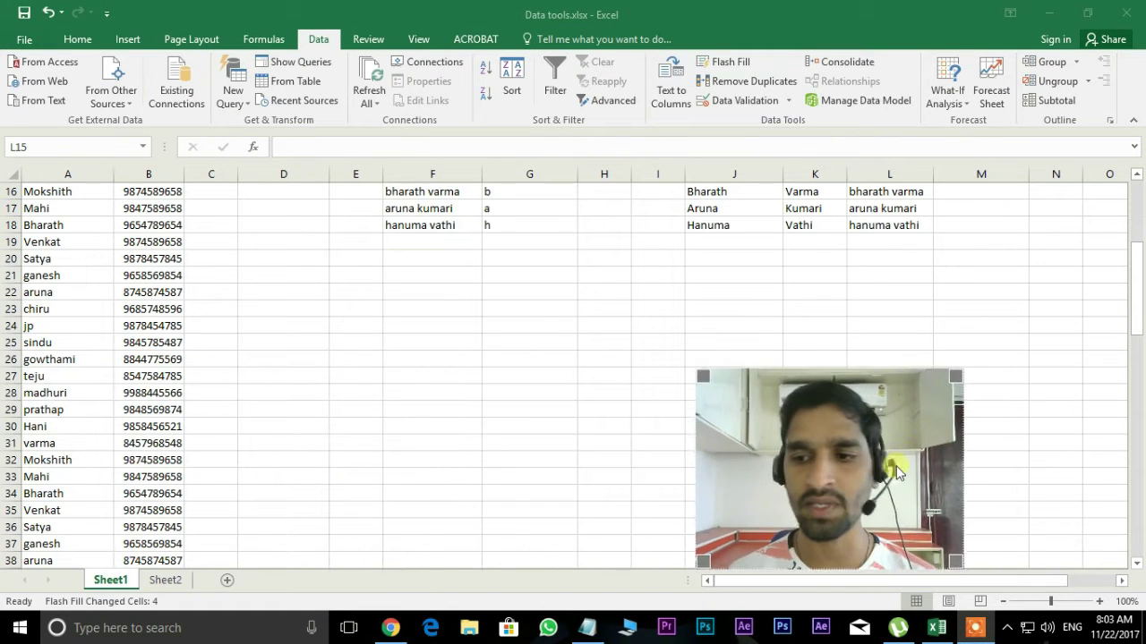
left_click(148, 259)
scroll(151, 266, "down", 20)
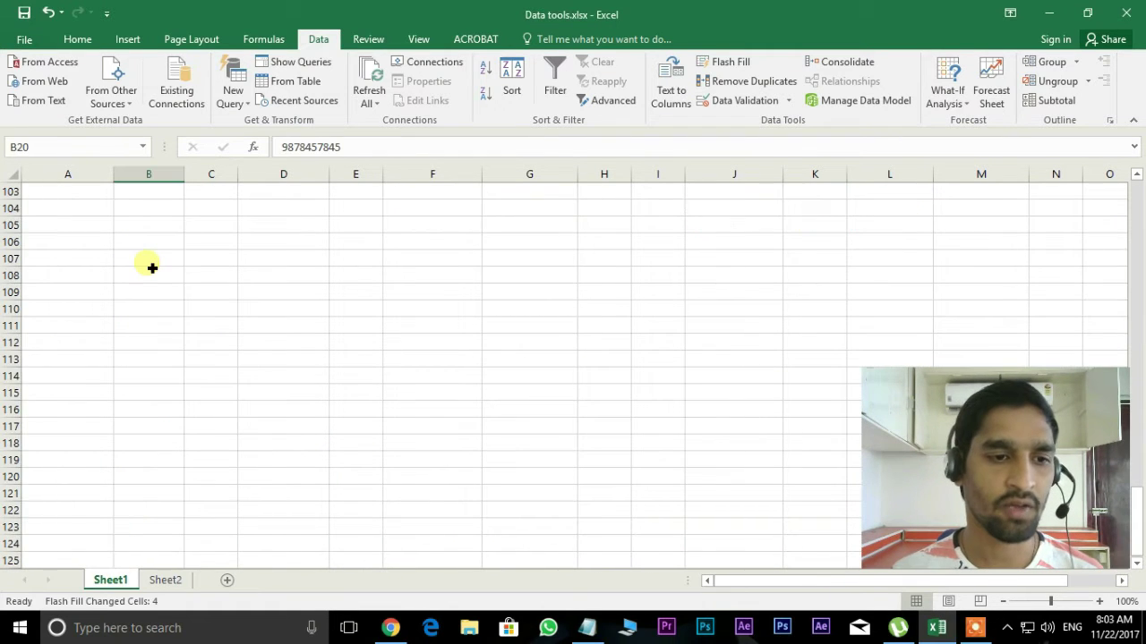
scroll(152, 268, "up", 20)
scroll(152, 268, "up", 2)
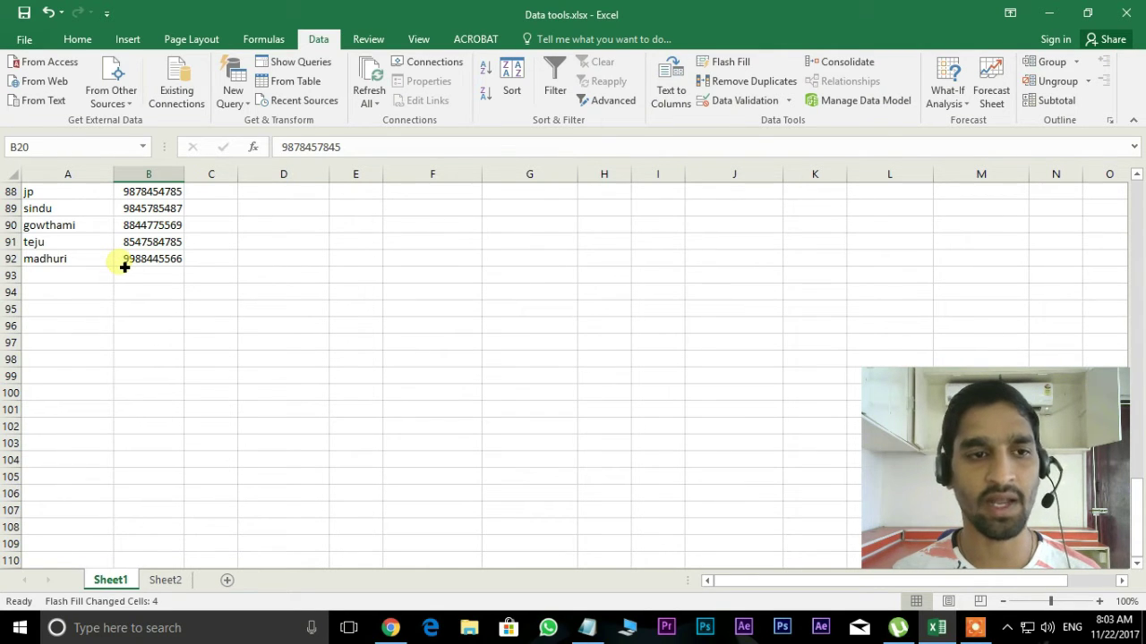
left_click(170, 260)
mouse_move(95, 258)
left_mouse_down()
mouse_move(42, 192)
mouse_move(87, 165)
left_mouse_up()
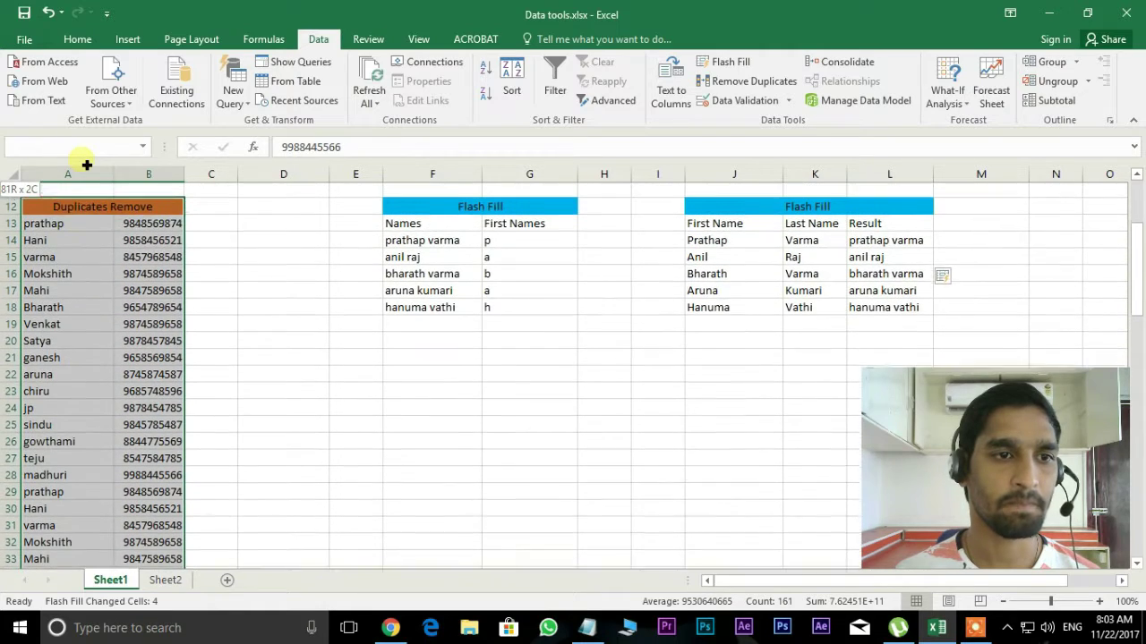
mouse_move(87, 165)
left_mouse_down()
mouse_move(80, 247)
mouse_move(80, 226)
left_mouse_up()
scroll(358, 224, "up", 3)
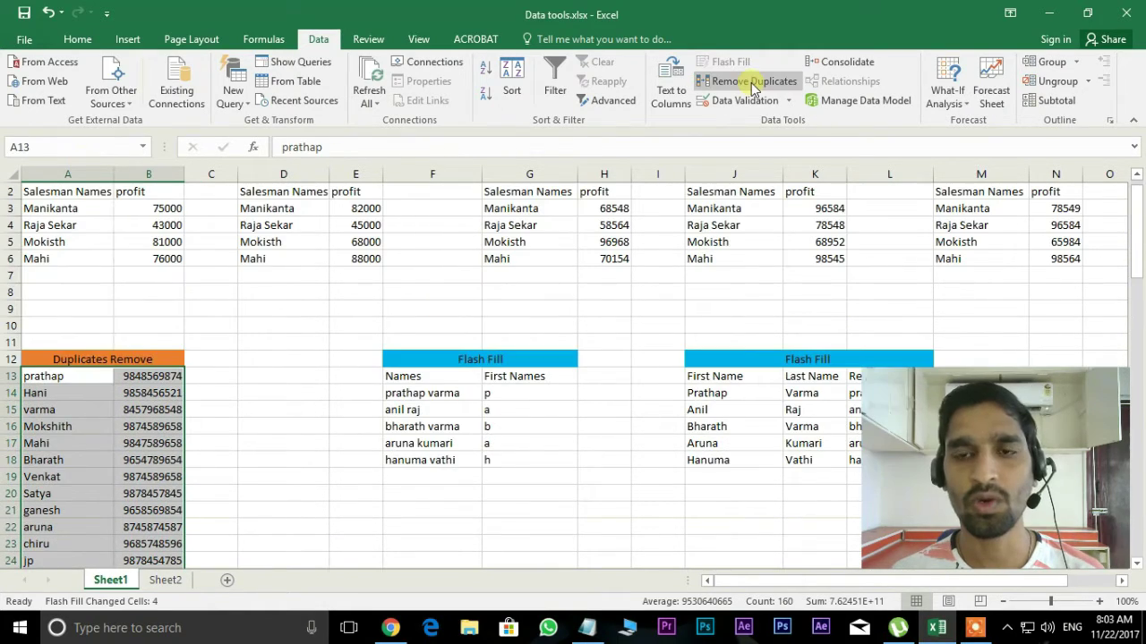
Step: Remove the duplicate rows from the selected list and close the result message
left_click(754, 82)
left_click(663, 405)
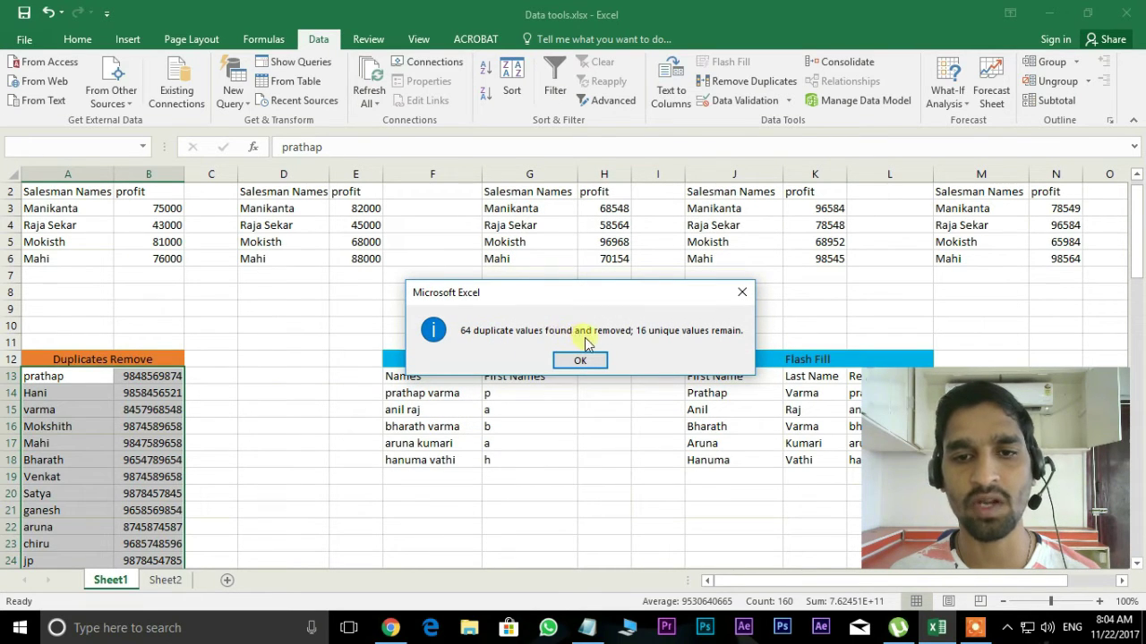
left_click(580, 360)
scroll(322, 417, "down", 3)
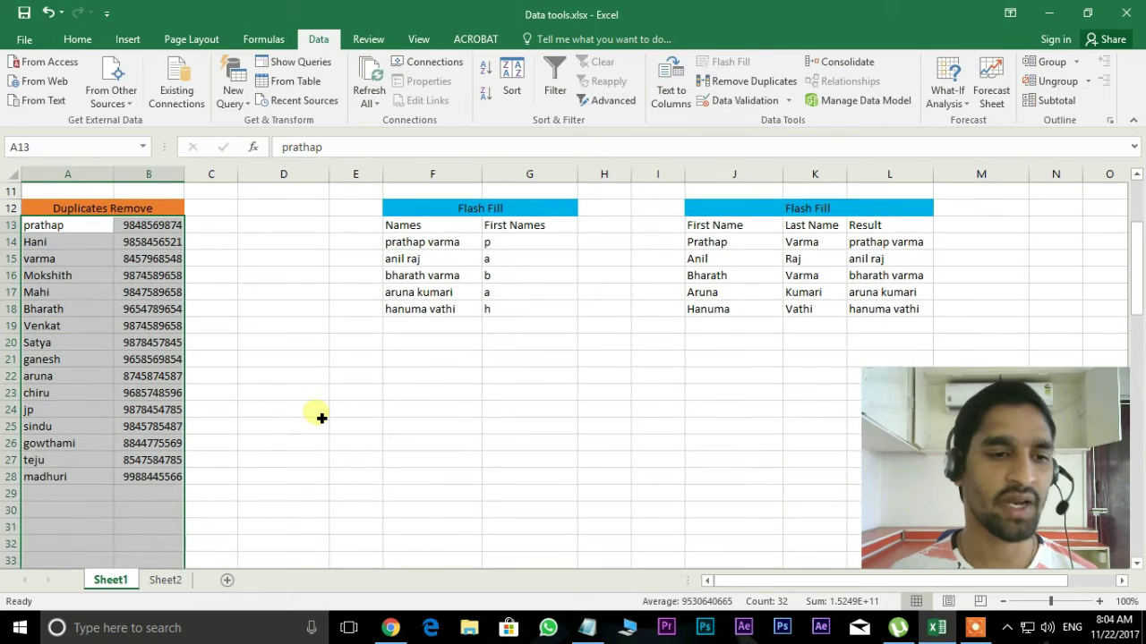
left_click(62, 484)
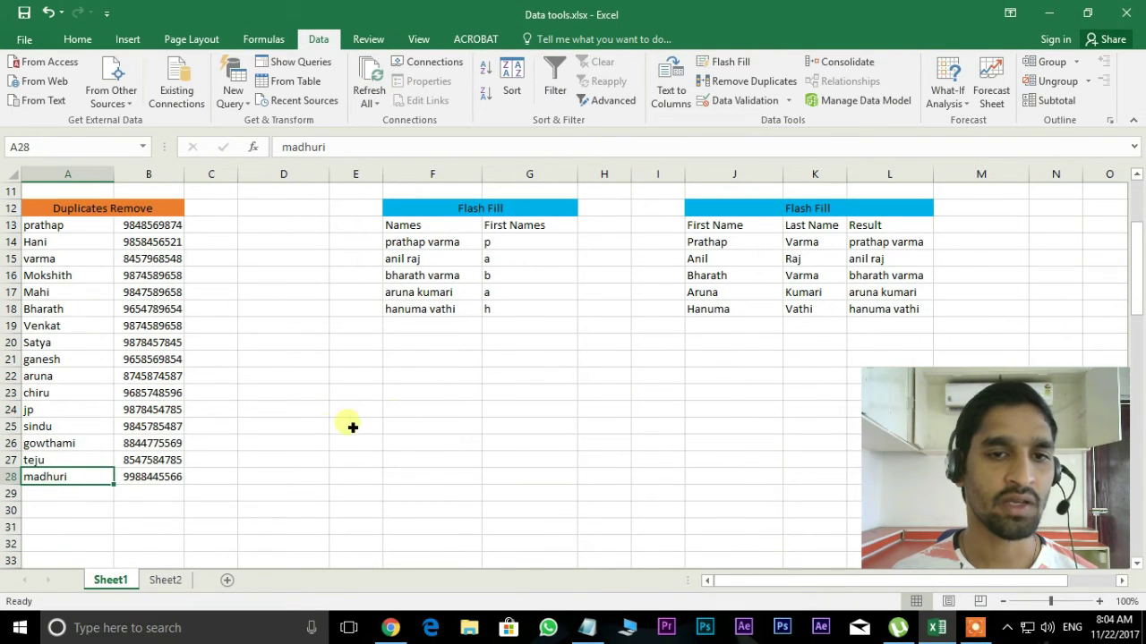
scroll(420, 402, "up", 3)
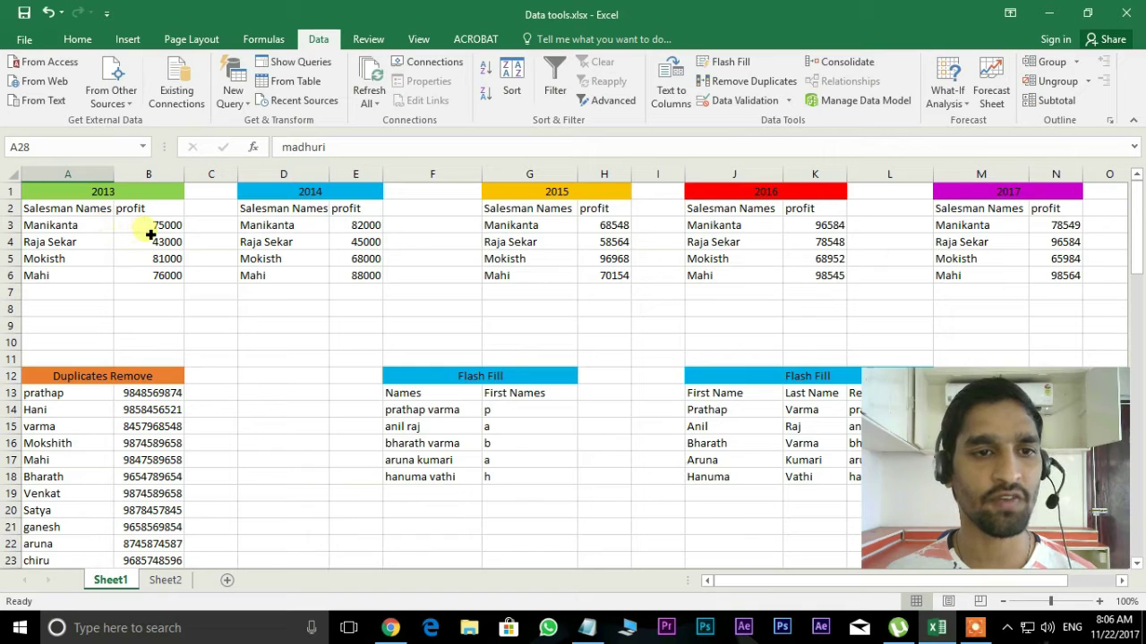
left_click(151, 232)
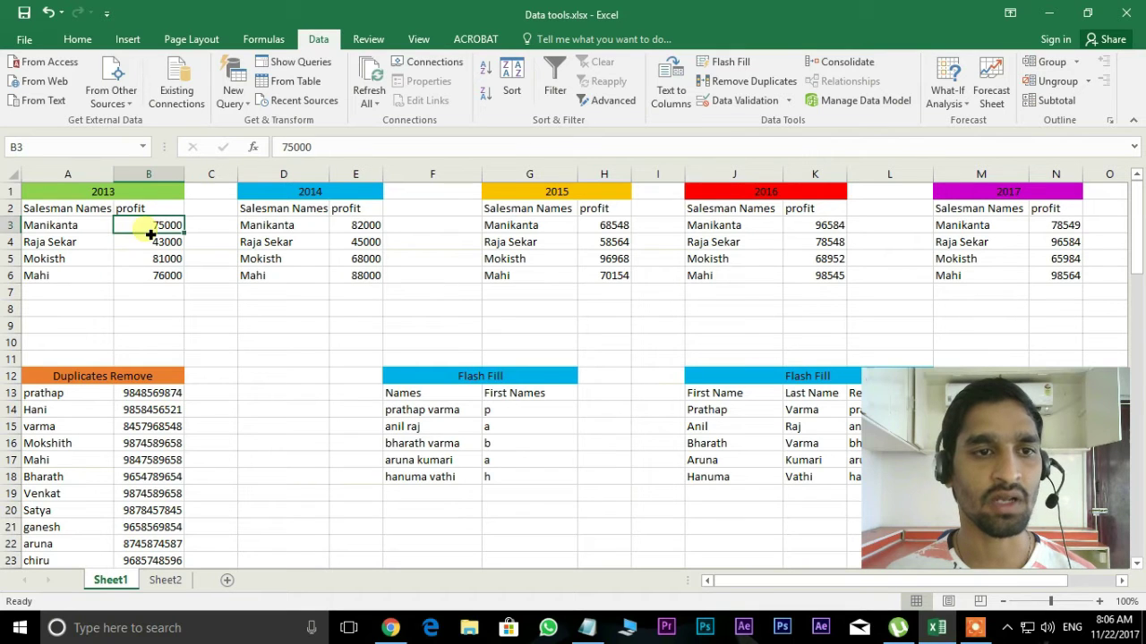
left_click(373, 230)
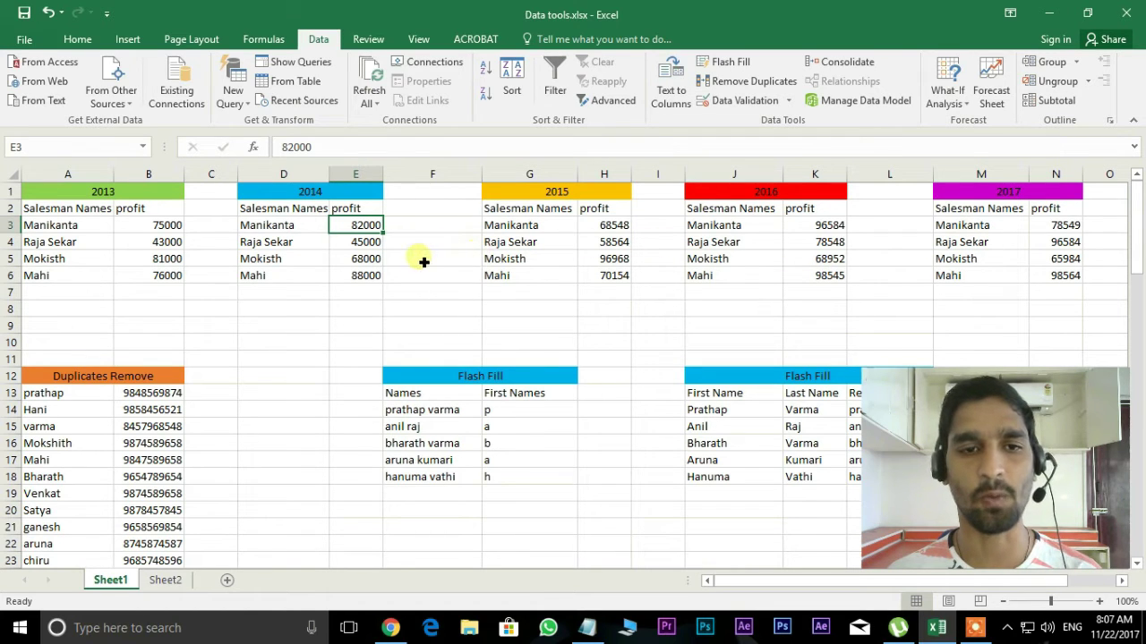
left_click_drag(742, 581, 809, 588)
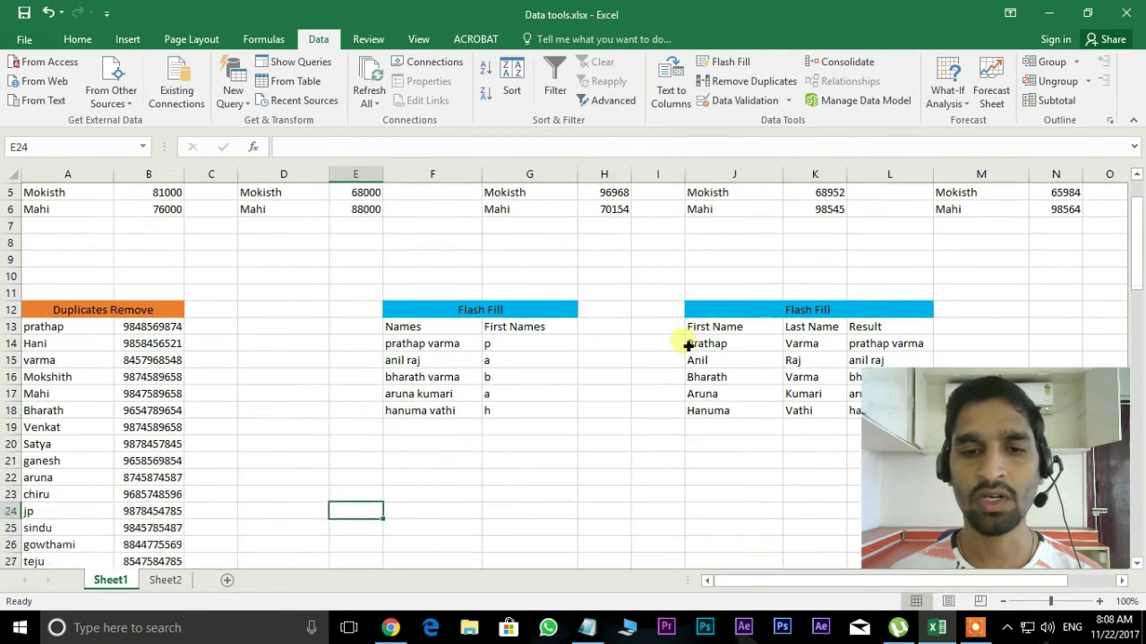
scroll(447, 466, "down", 1)
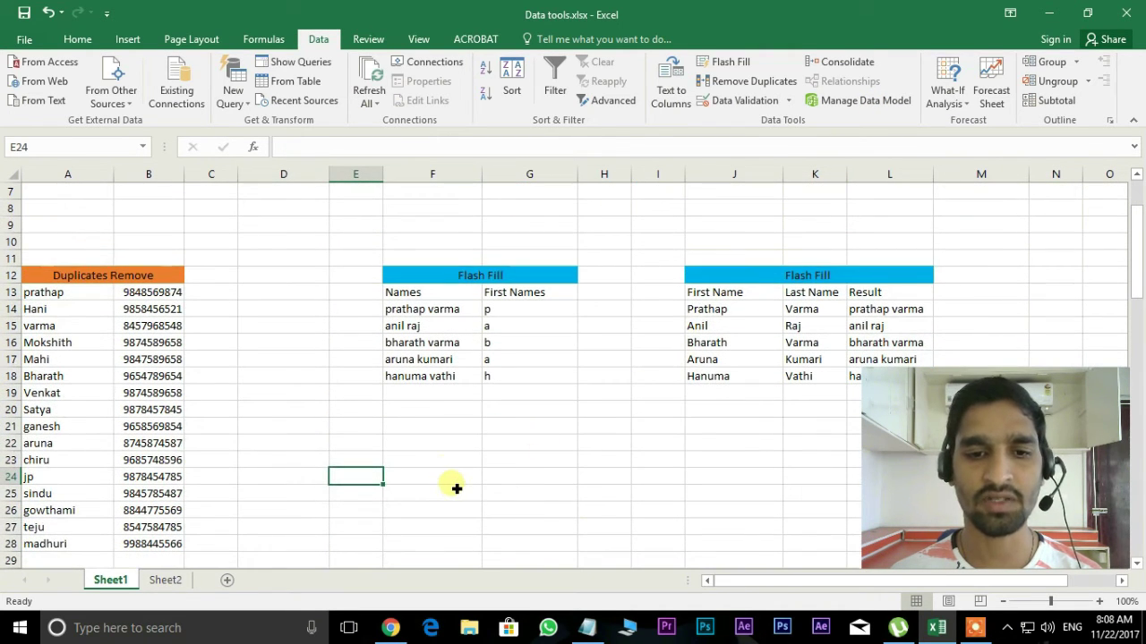
Step: Start a Consolidate at F24 and add the 2013 range A2:B6 as a source
left_click(456, 488)
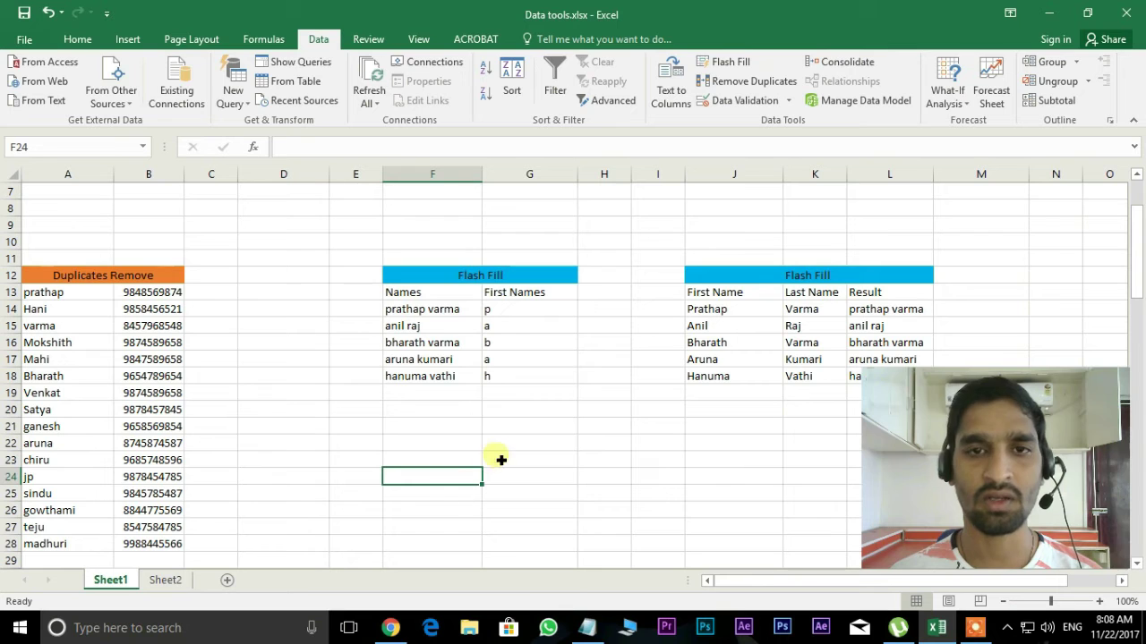
left_click(845, 62)
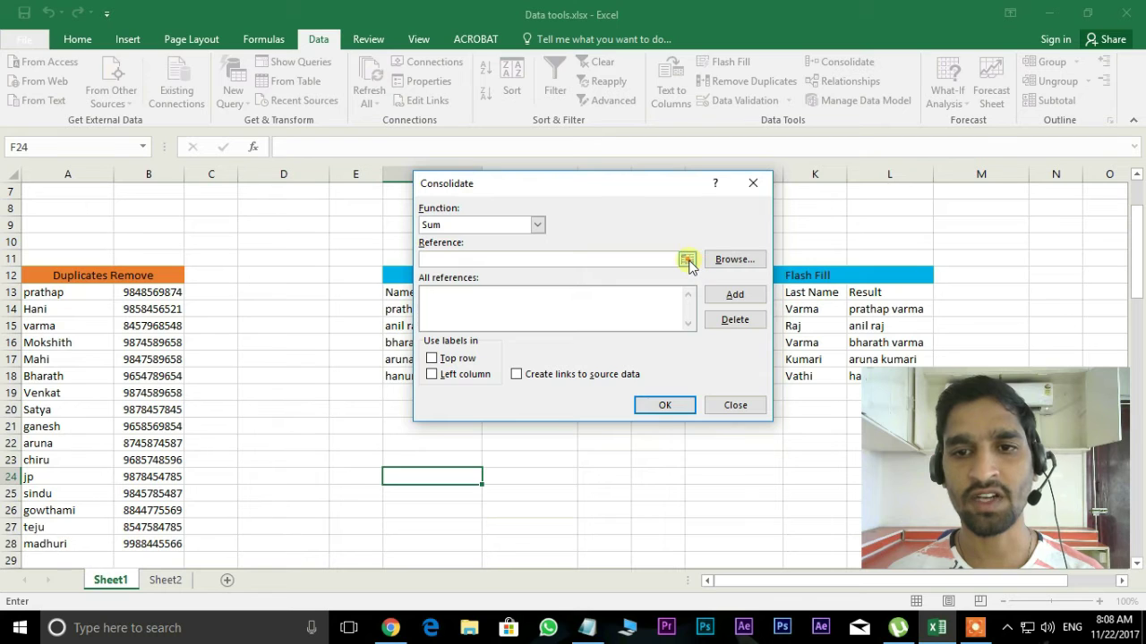
left_click(686, 260)
scroll(286, 233, "up", 2)
left_click(57, 213)
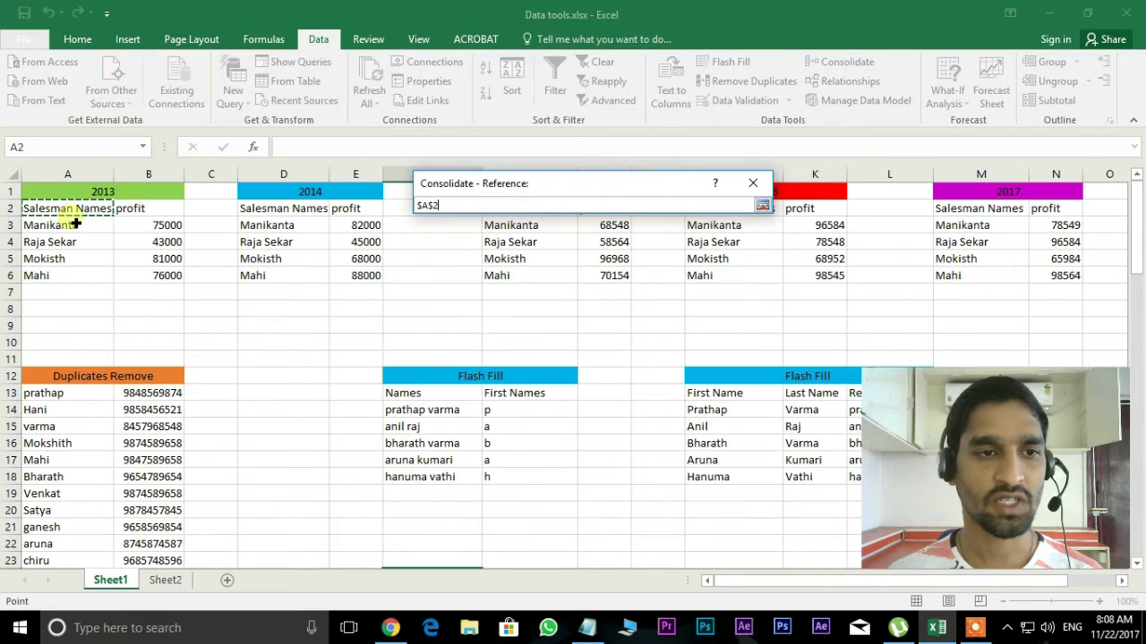
left_click_drag(76, 224, 166, 276)
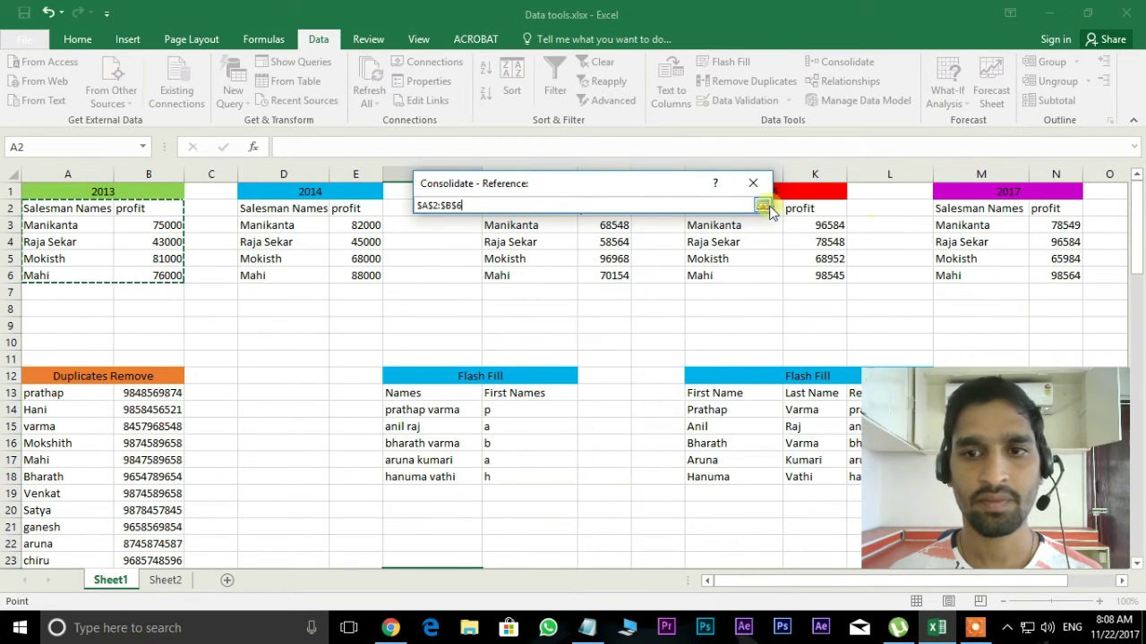
left_click(762, 206)
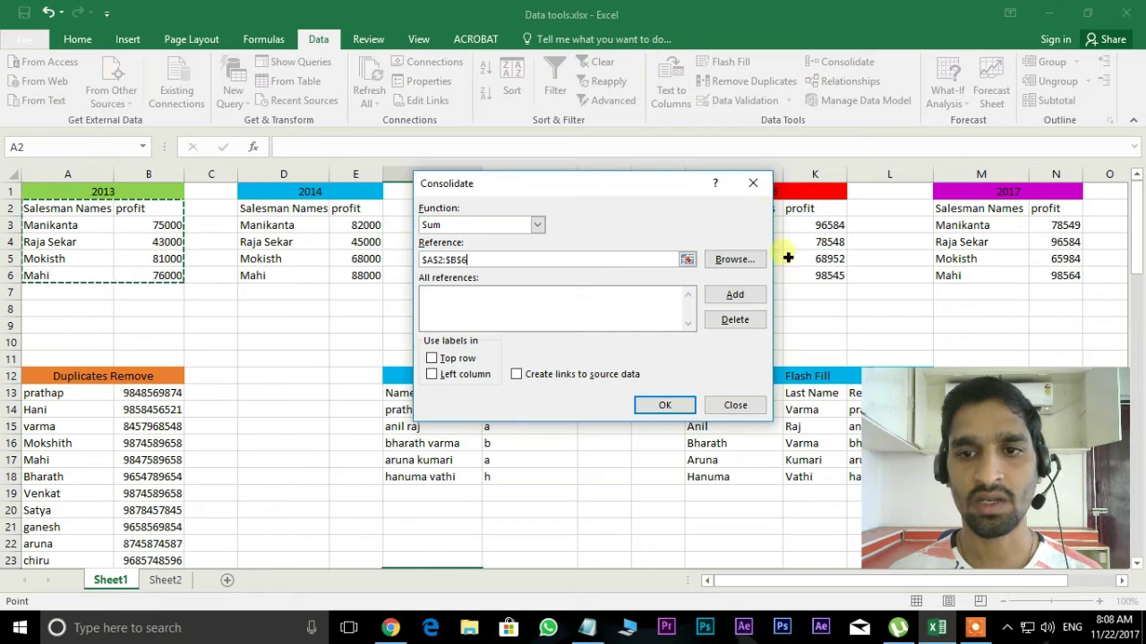
left_click(740, 296)
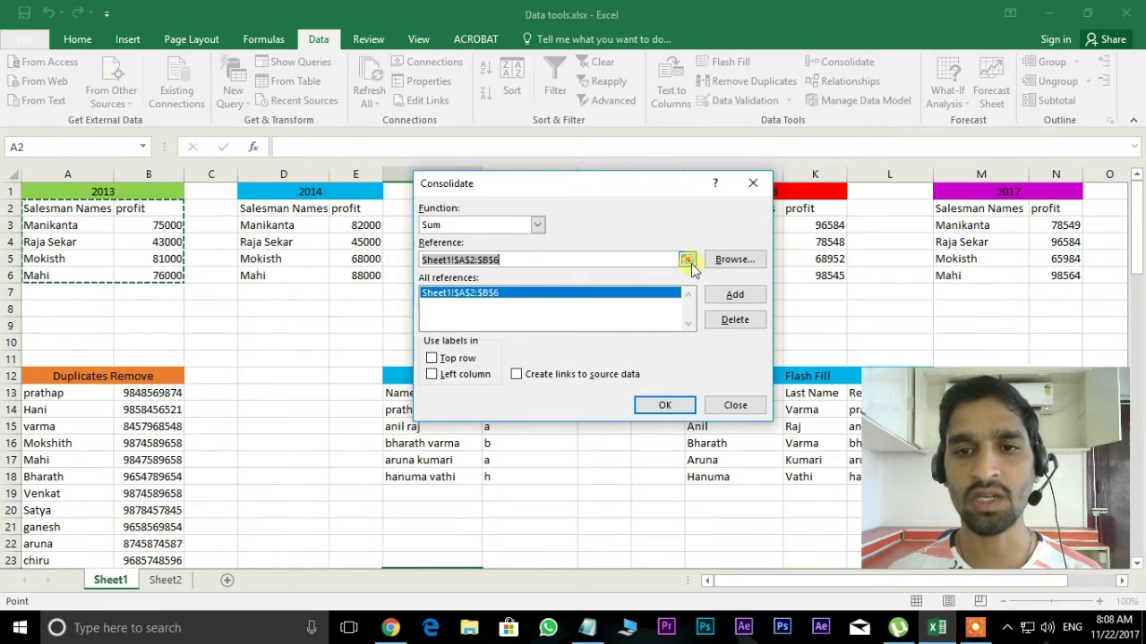
Step: Add the 2014 range D2:E6 and 2015 range G2:H6 to the sources
left_click(686, 259)
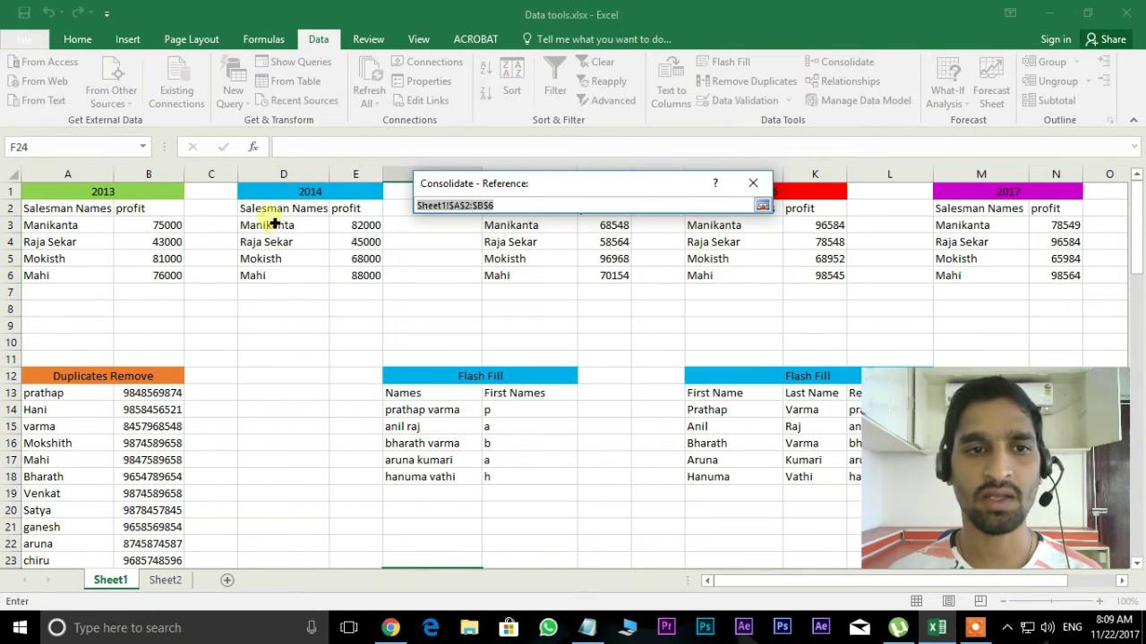
left_click_drag(265, 215, 361, 274)
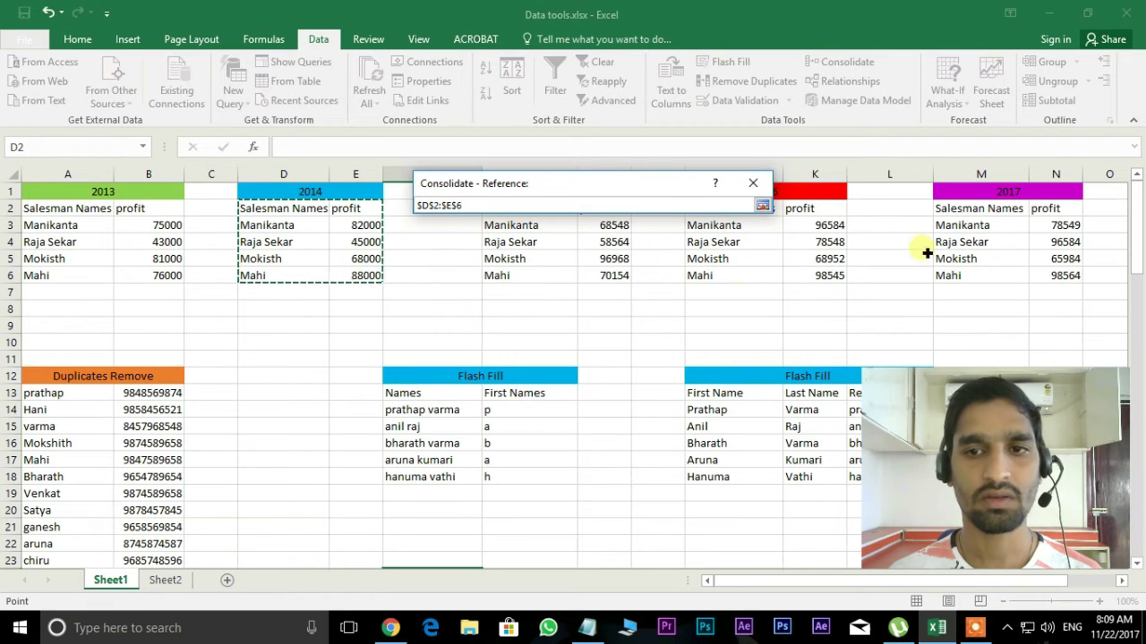
left_click(760, 206)
left_click(759, 292)
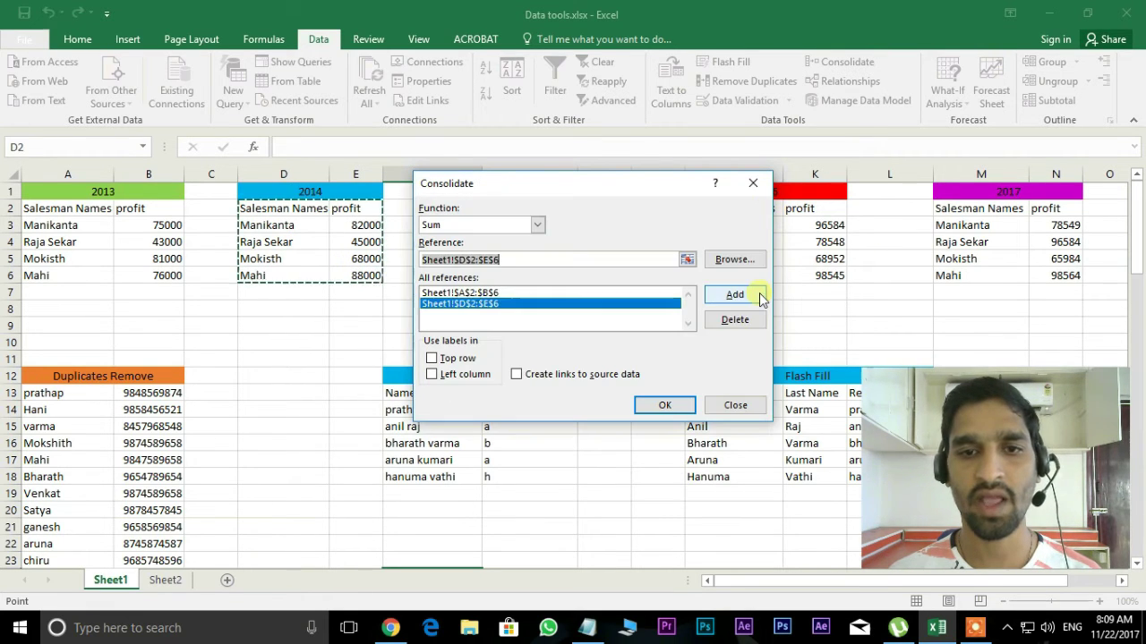
left_click_drag(597, 179, 582, 305)
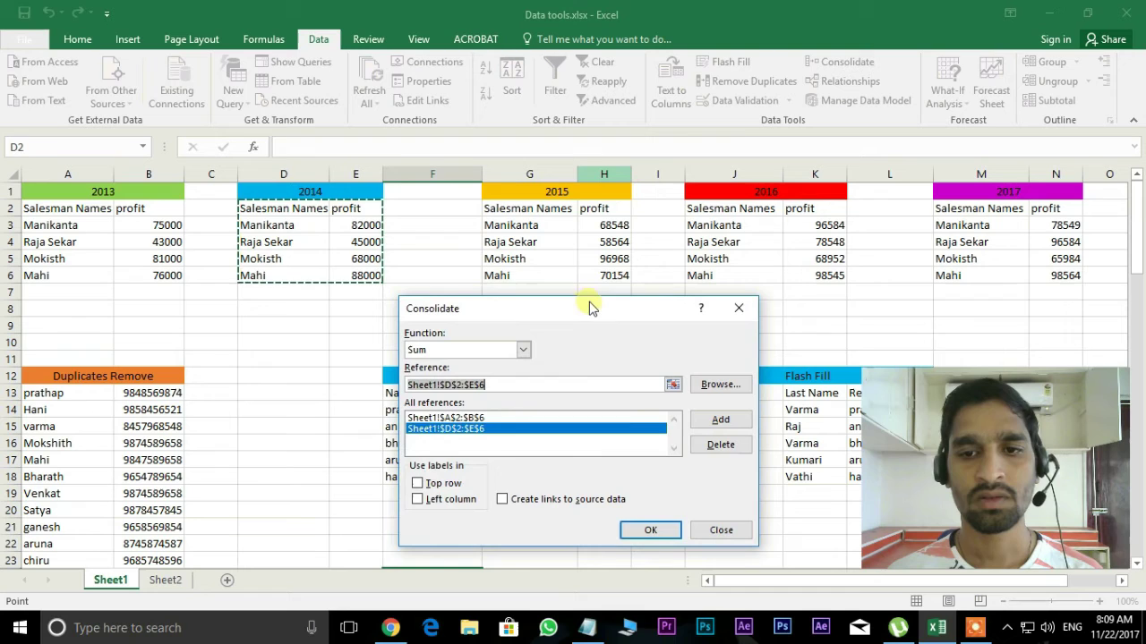
left_click(673, 385)
left_click_drag(504, 215, 617, 276)
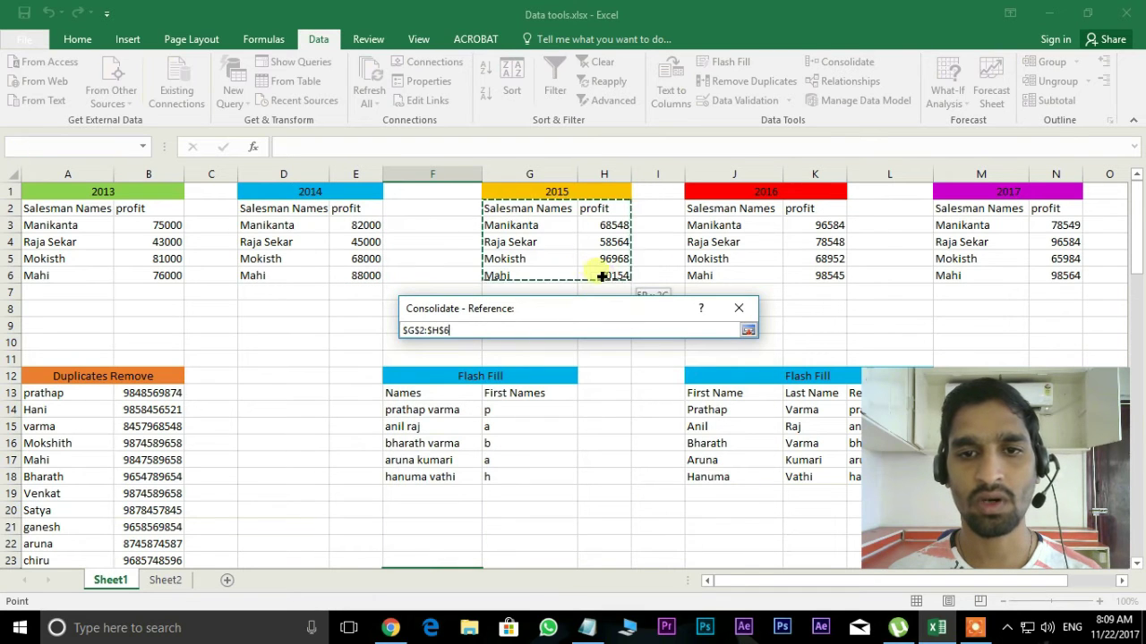
left_click(747, 331)
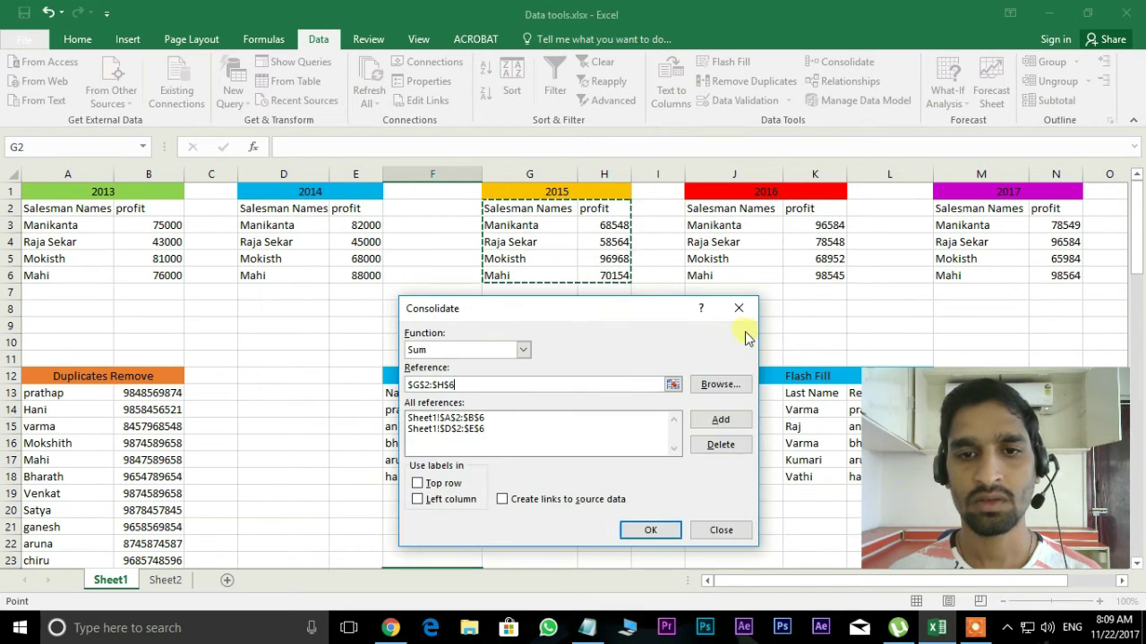
left_click(720, 418)
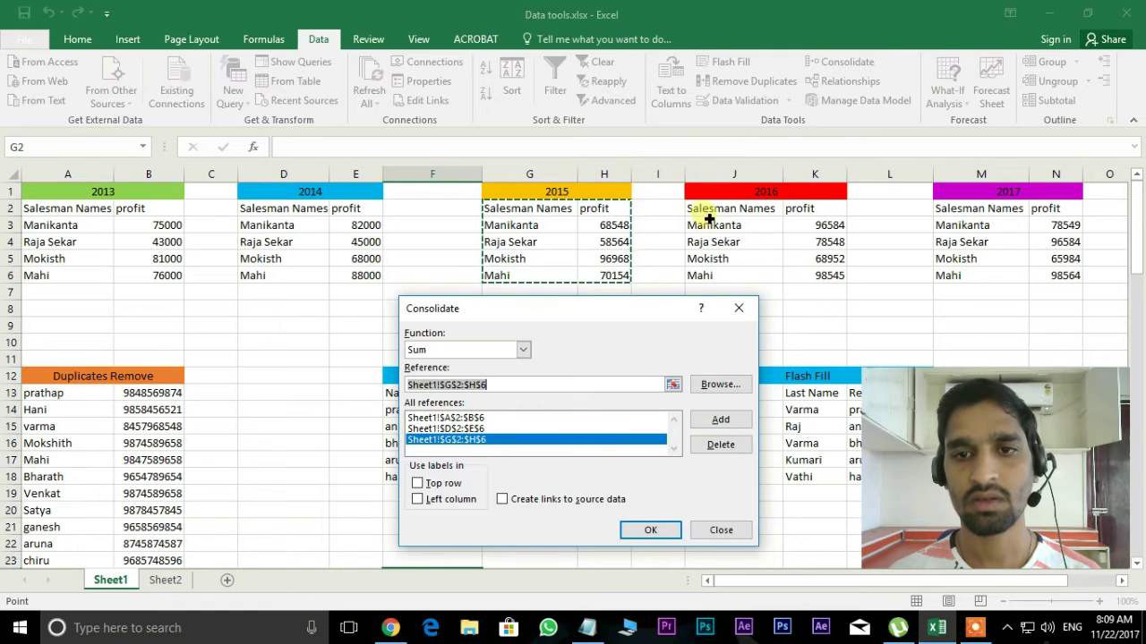
Step: Add ranges J2:K6 and M2:N6, use Top row and Left column labels, and consolidate
left_click_drag(703, 211, 819, 278)
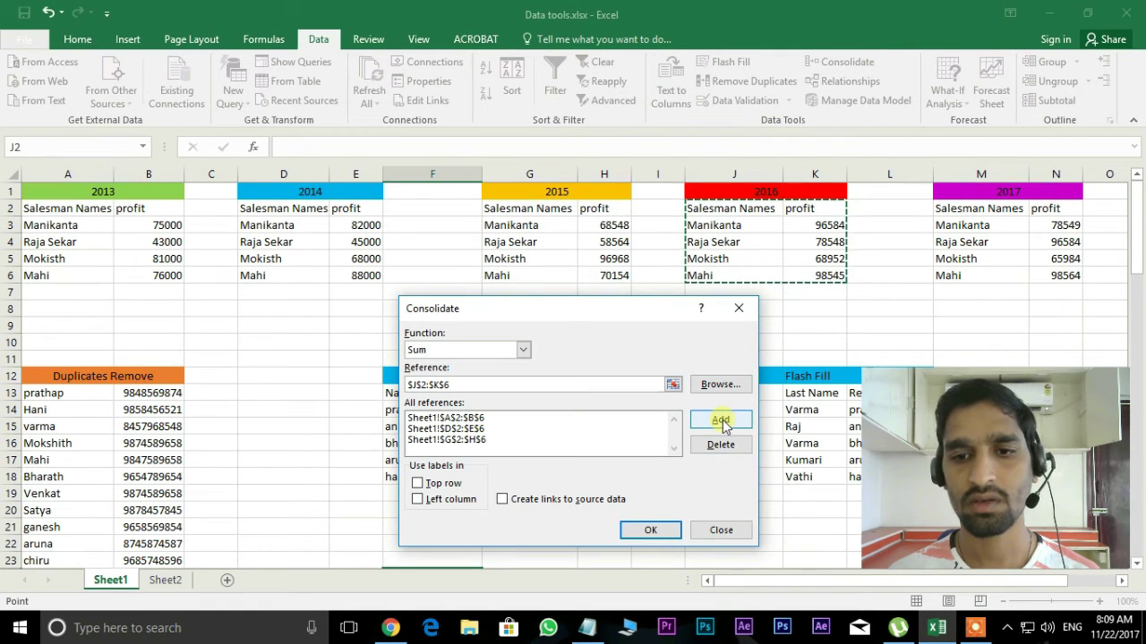
left_click(720, 419)
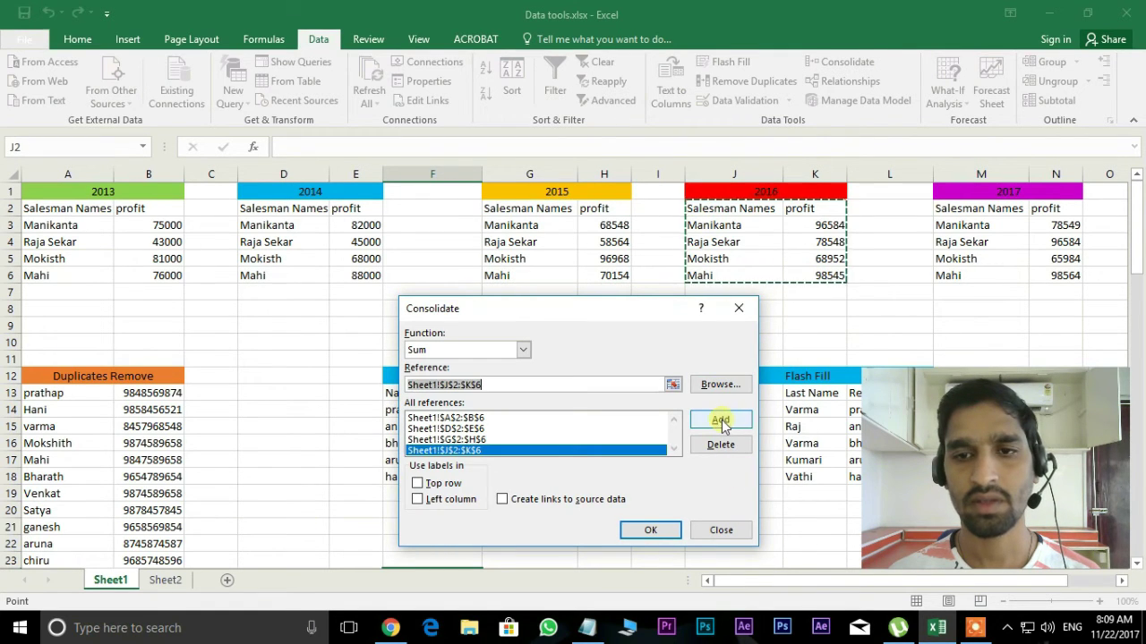
left_click(672, 384)
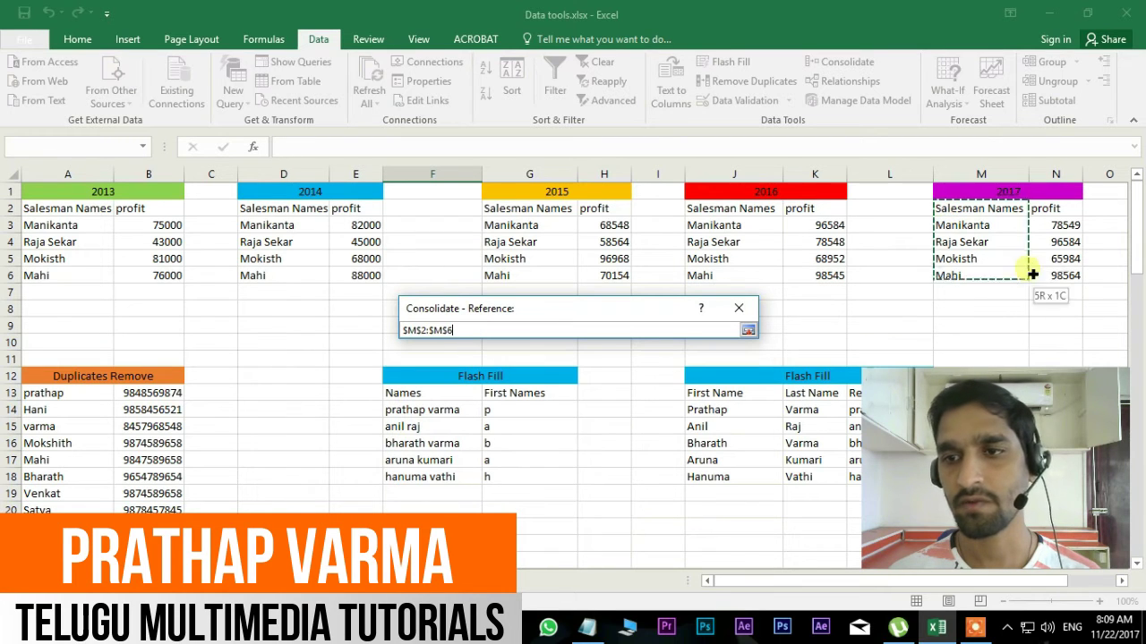
left_click_drag(954, 213, 1065, 276)
left_click(750, 332)
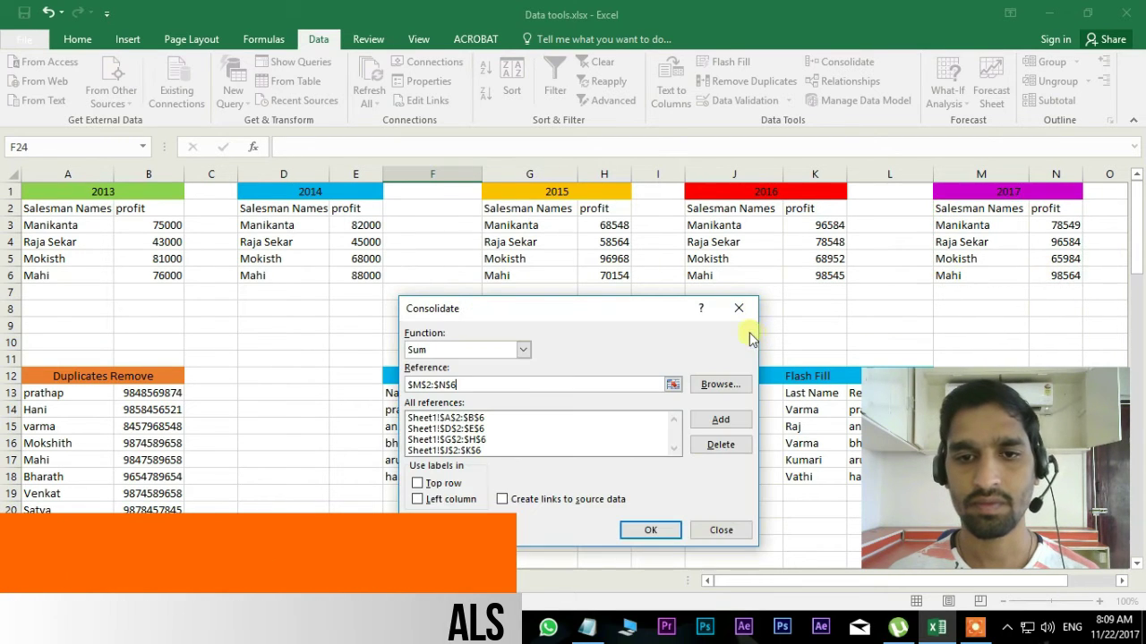
left_click(730, 421)
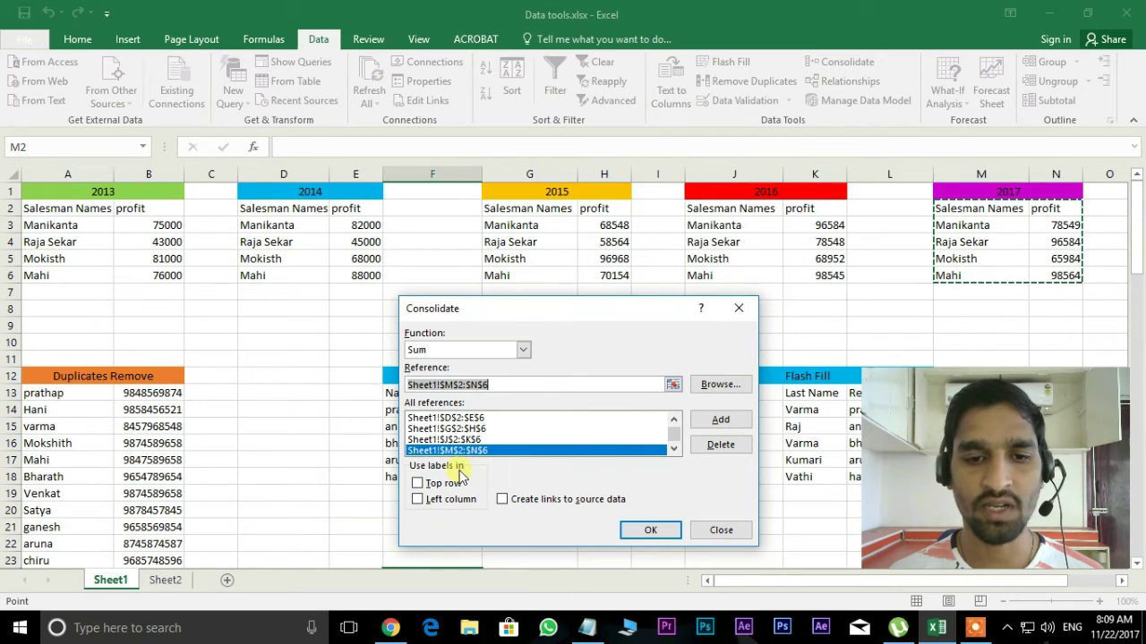
left_click(417, 483)
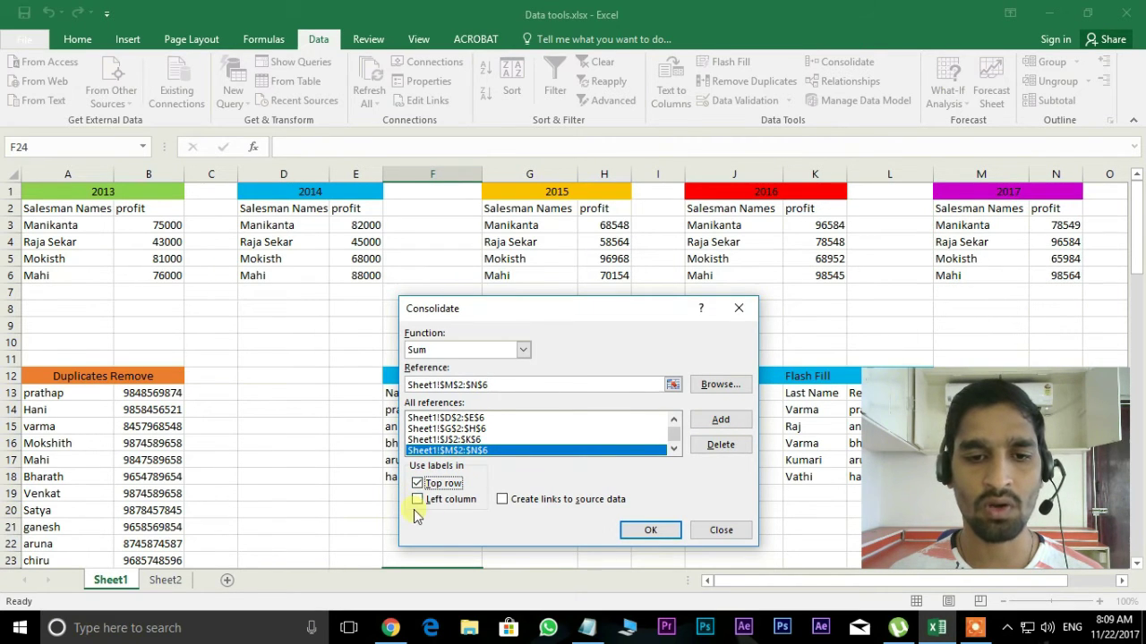
left_click(417, 499)
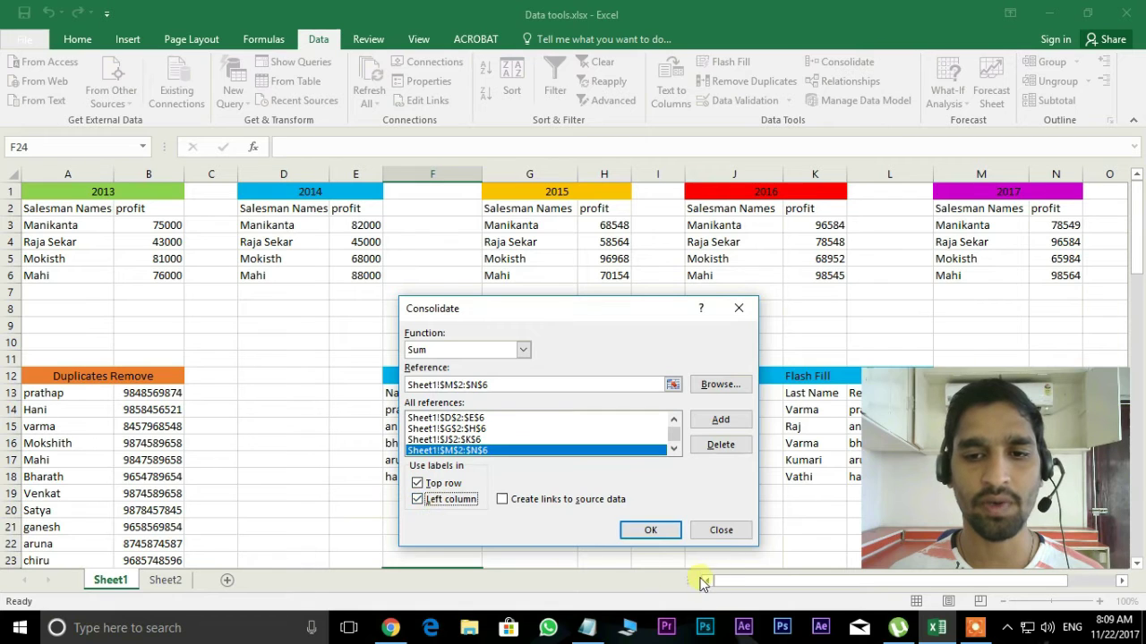
left_click(649, 529)
scroll(675, 417, "down", 4)
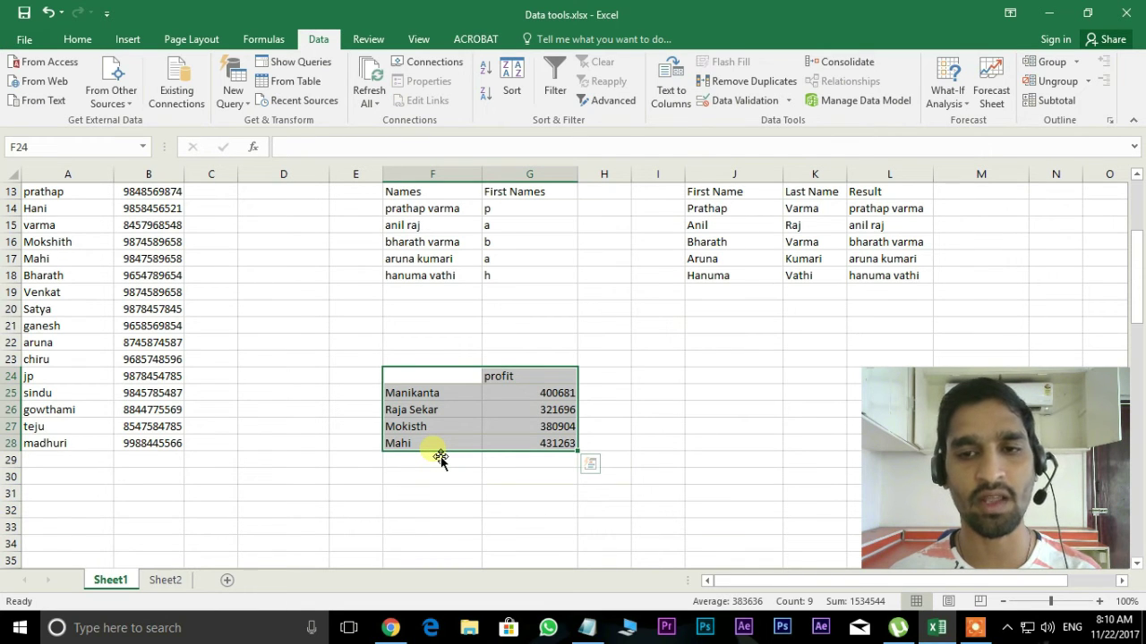
scroll(678, 396, "up", 3)
scroll(806, 358, "up", 1)
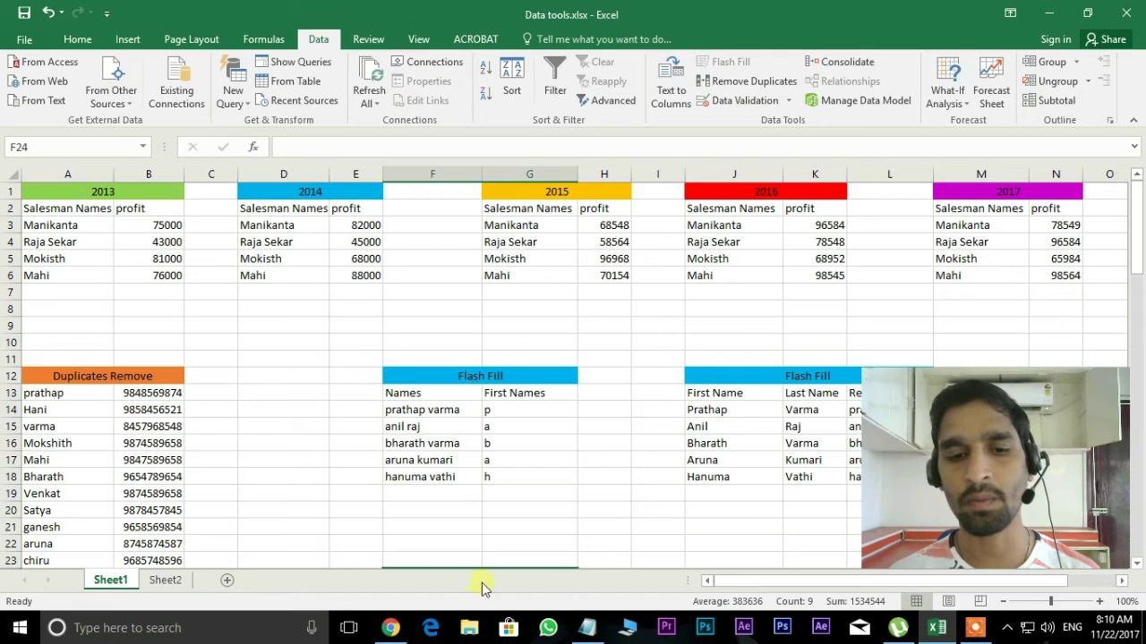
left_click_drag(761, 580, 800, 580)
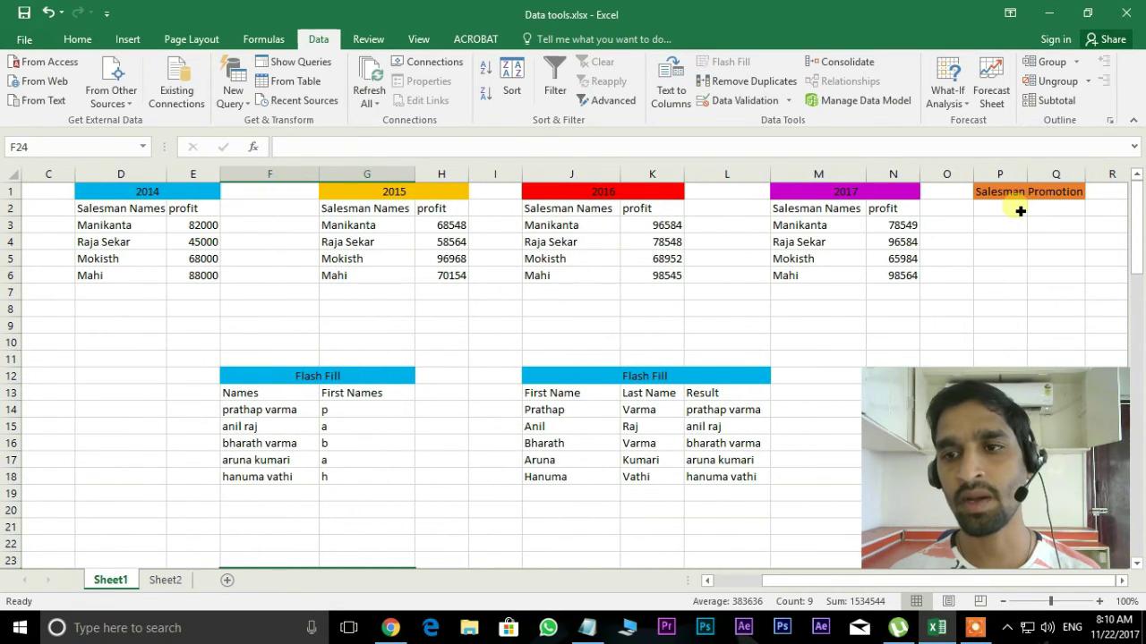
left_click(1020, 210)
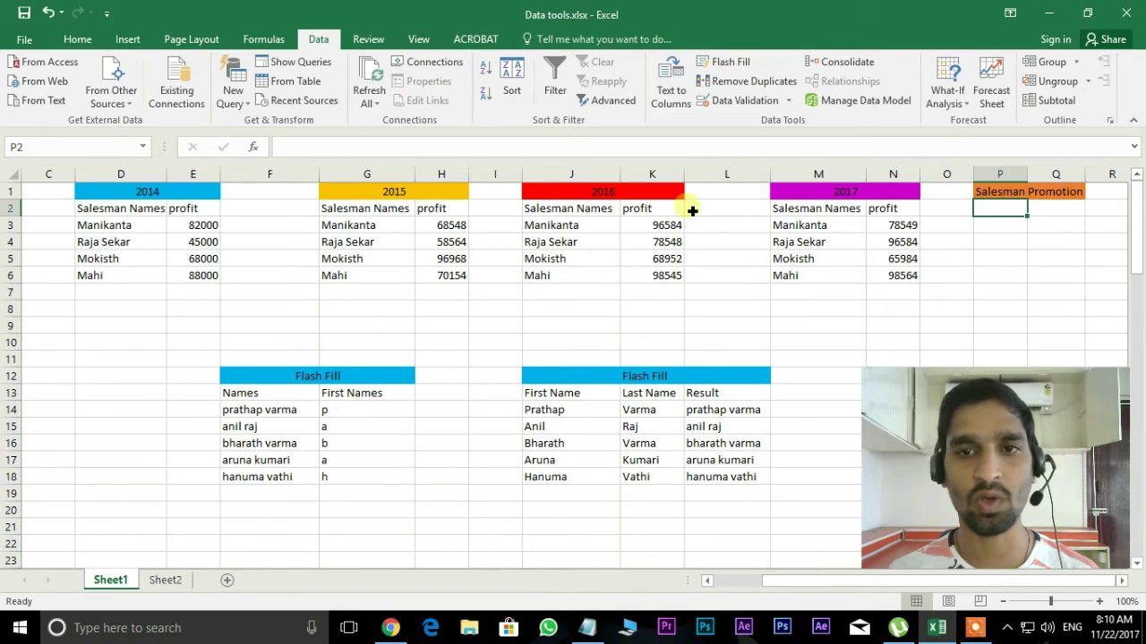
Step: Start a consolidation at Sheet2 cell A3 and add Sheet1's 2014 range D2:E6
left_click(175, 583)
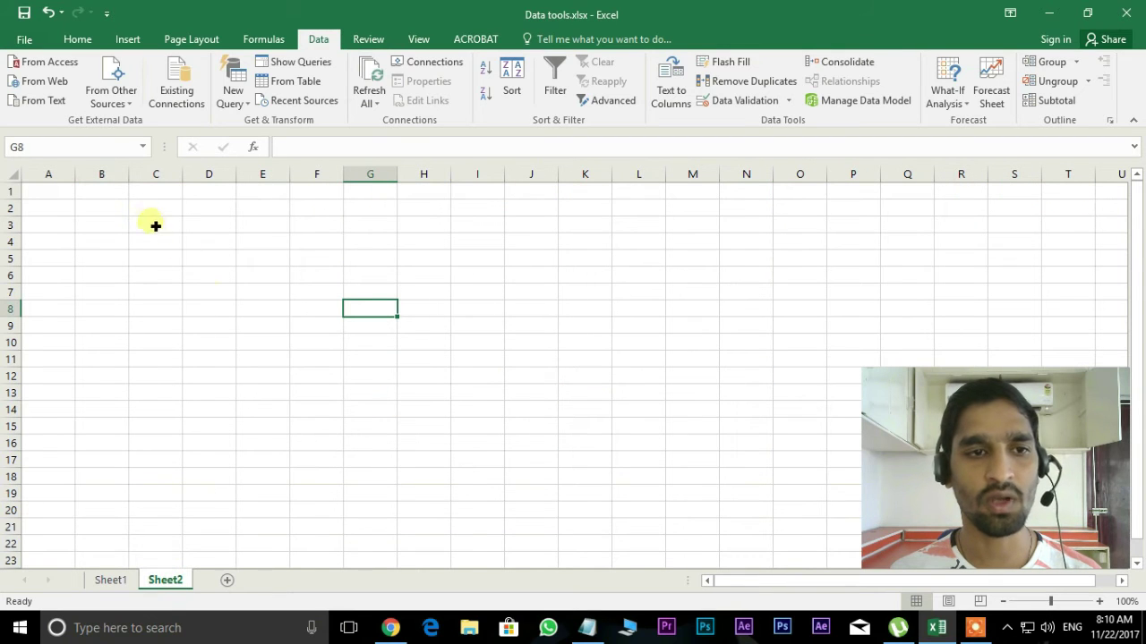
left_click(72, 224)
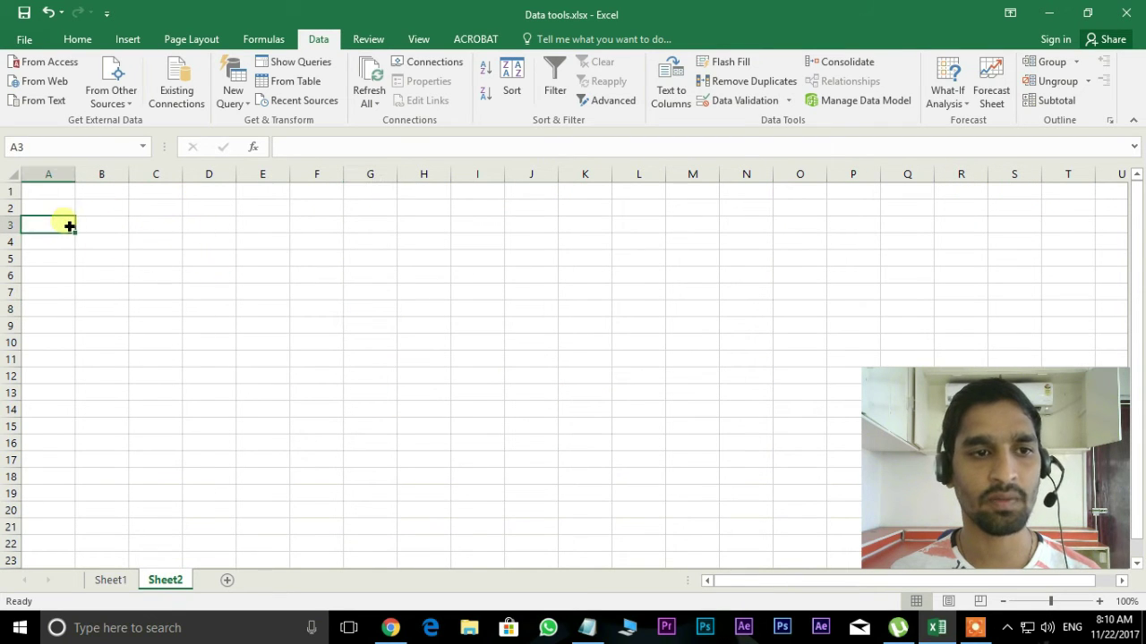
left_click(860, 63)
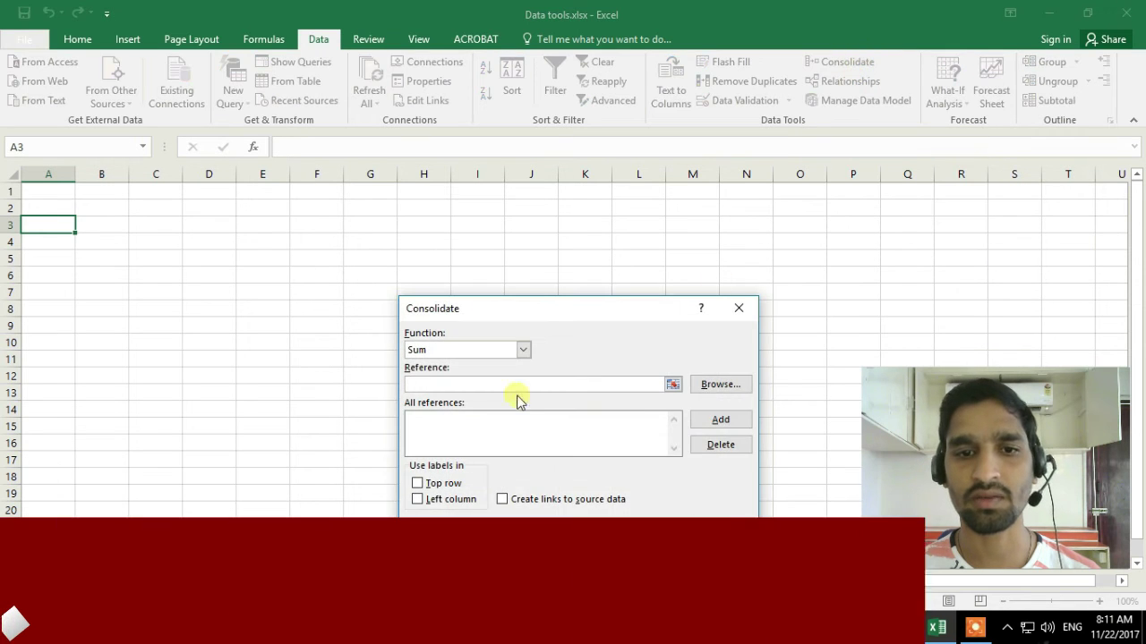
left_click(673, 384)
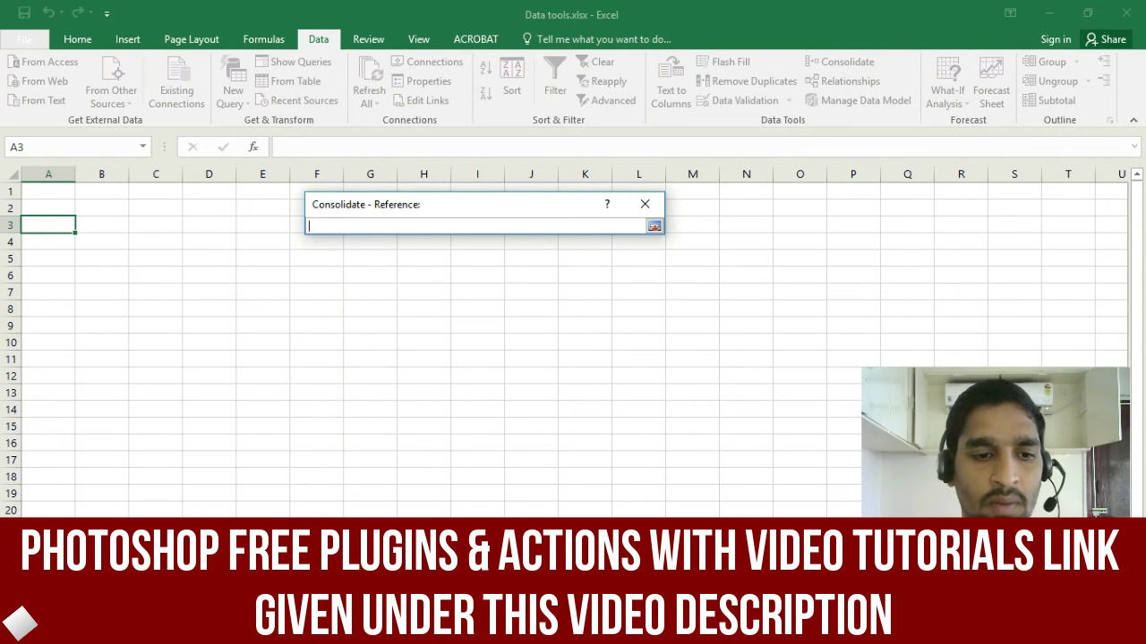
left_click(89, 633)
left_click_drag(92, 213, 199, 277)
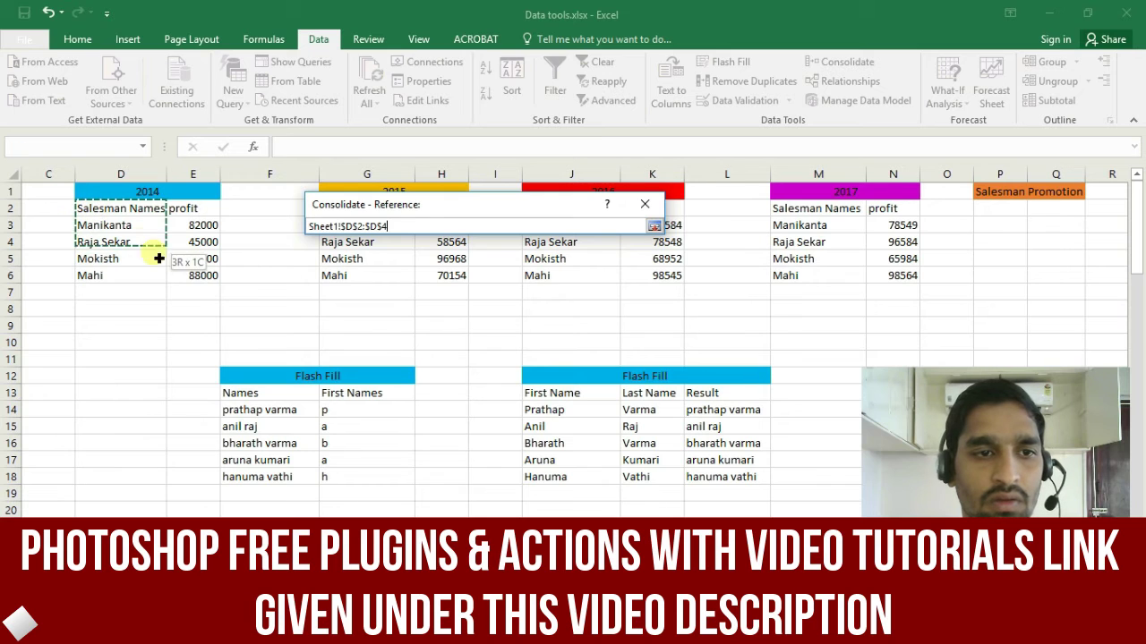
left_click(654, 227)
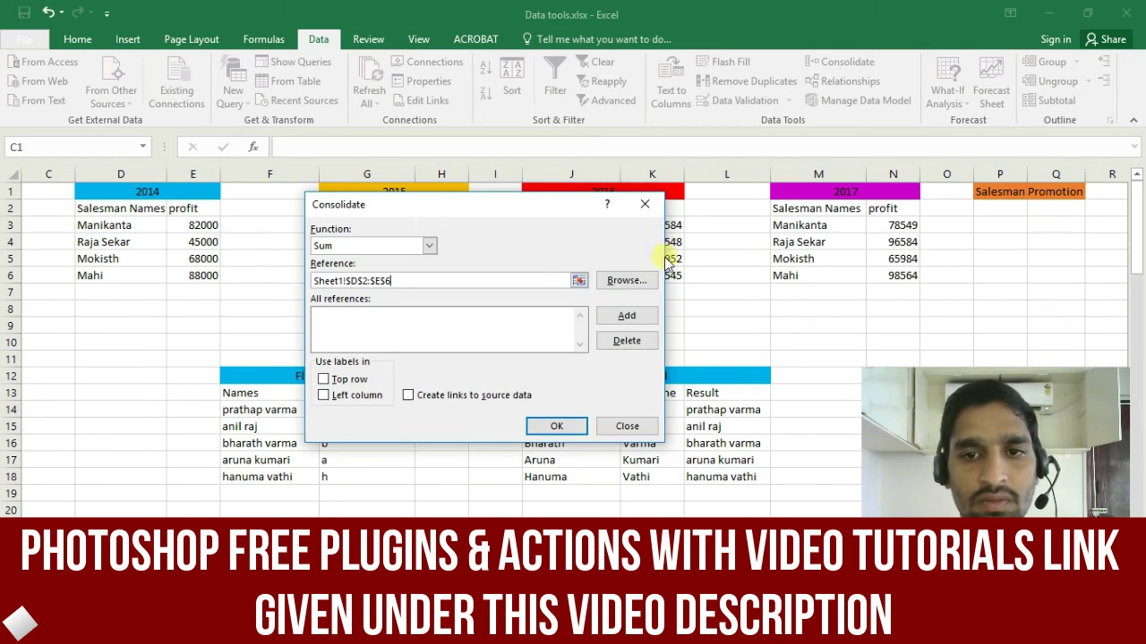
left_click(626, 315)
Step: Add the 2015–2017 ranges G2:H6, J2:K6 and M2:N6, and use top-row labels
left_click_drag(481, 210, 479, 332)
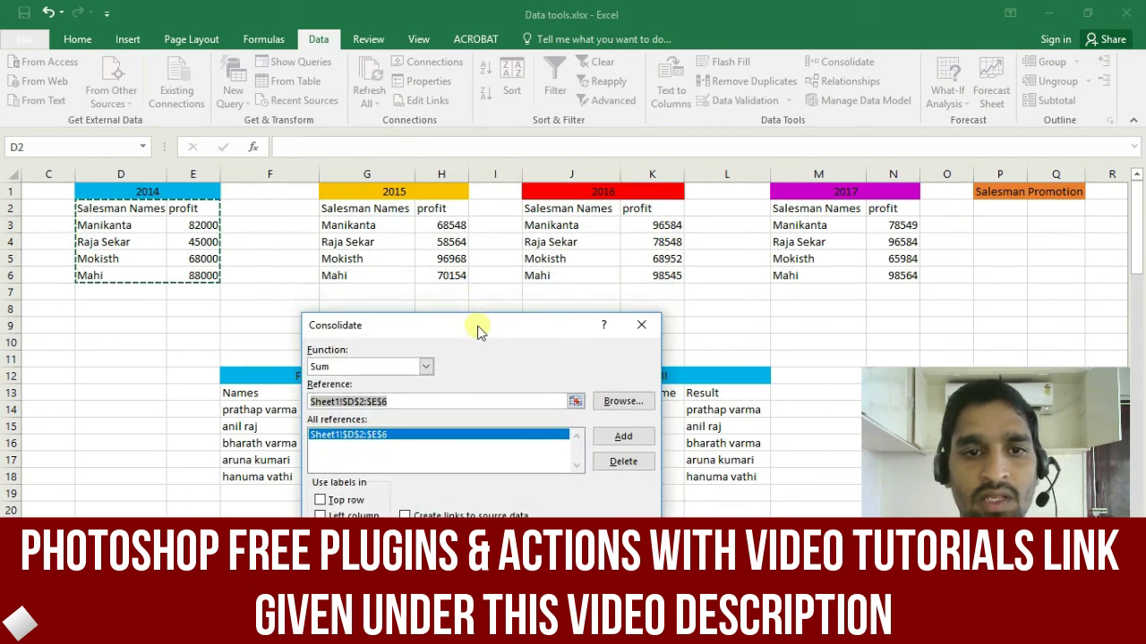
left_click_drag(358, 209, 437, 276)
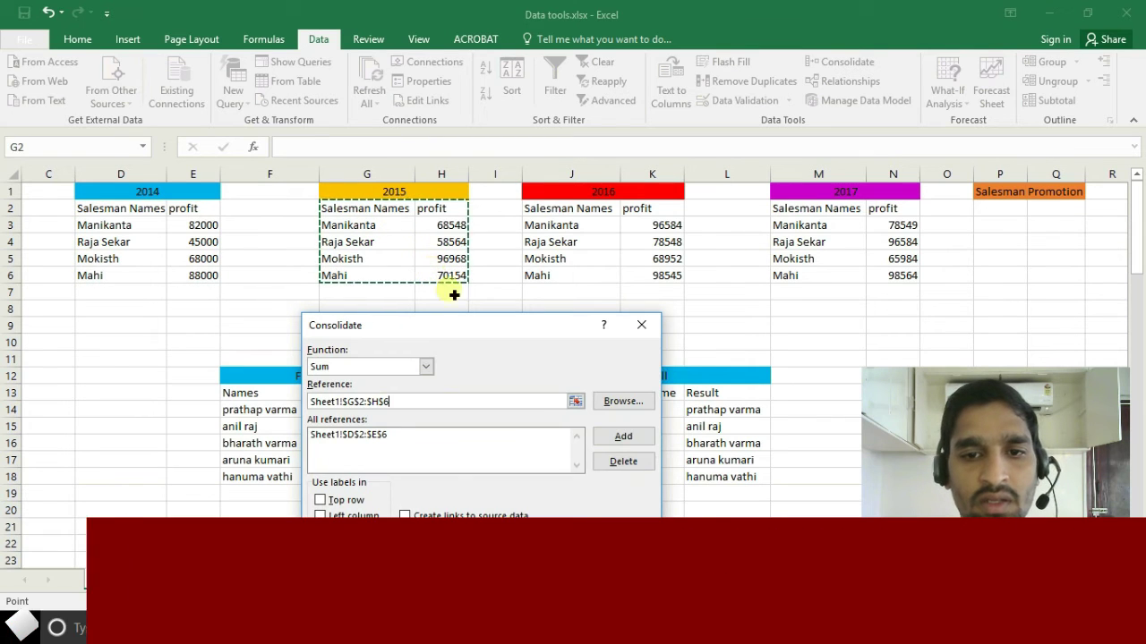
left_click(640, 437)
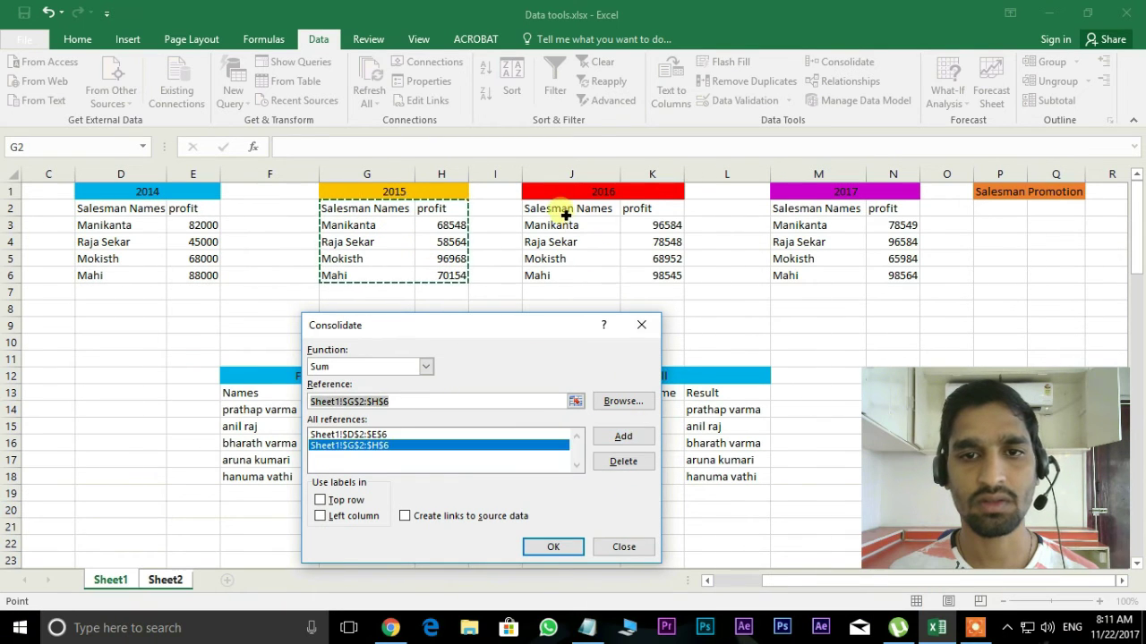
left_click_drag(537, 209, 662, 275)
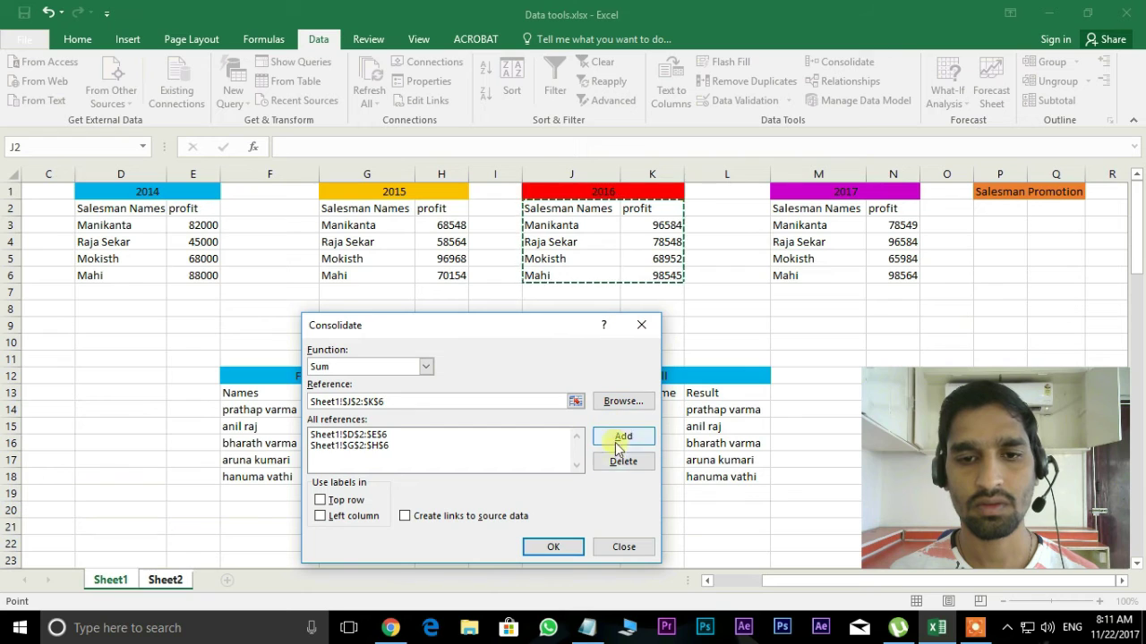
left_click(621, 437)
mouse_move(780, 207)
left_mouse_down()
mouse_move(814, 222)
mouse_move(854, 281)
mouse_move(883, 284)
left_mouse_up()
left_click(619, 437)
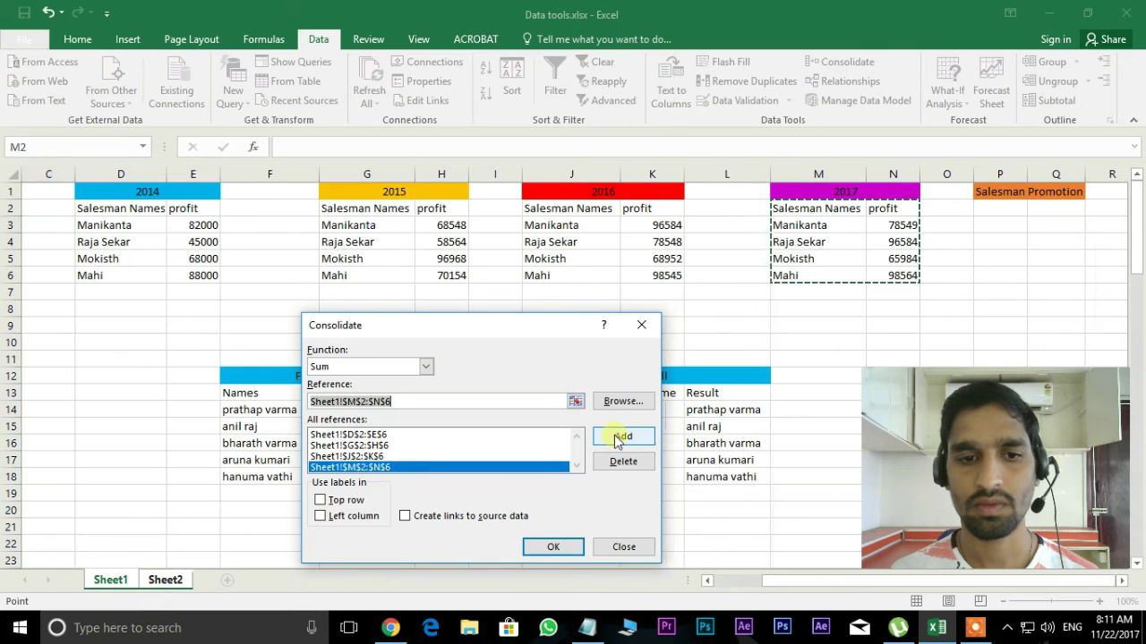
left_click(322, 500)
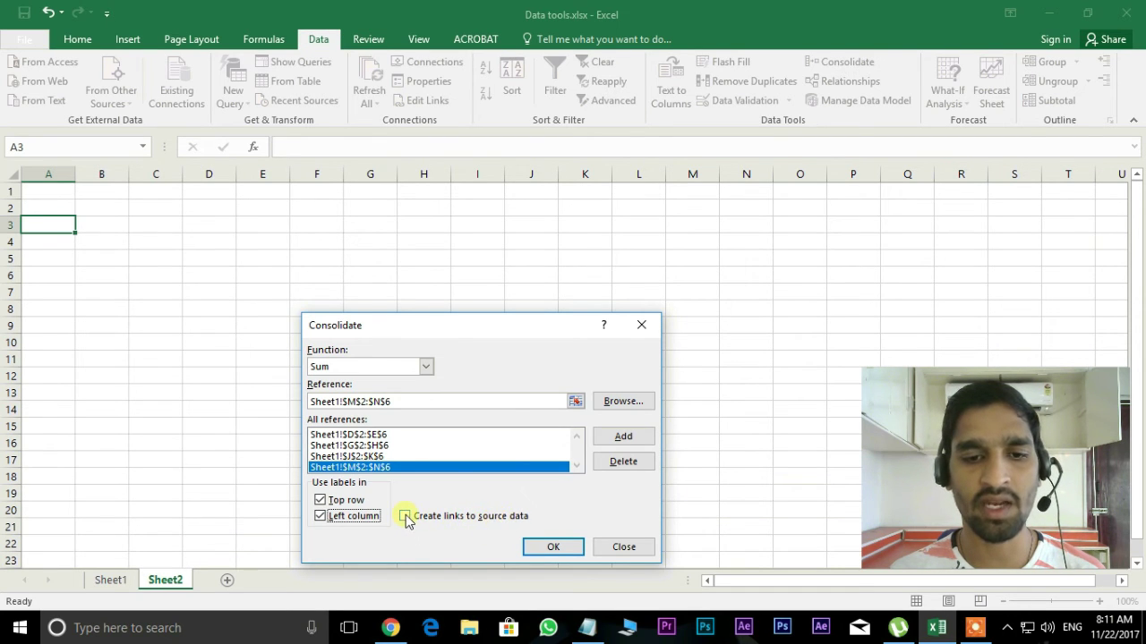
Step: Create the consolidated profit table, widen column B to fit salesman names, and compare with Sheet1
left_click(553, 547)
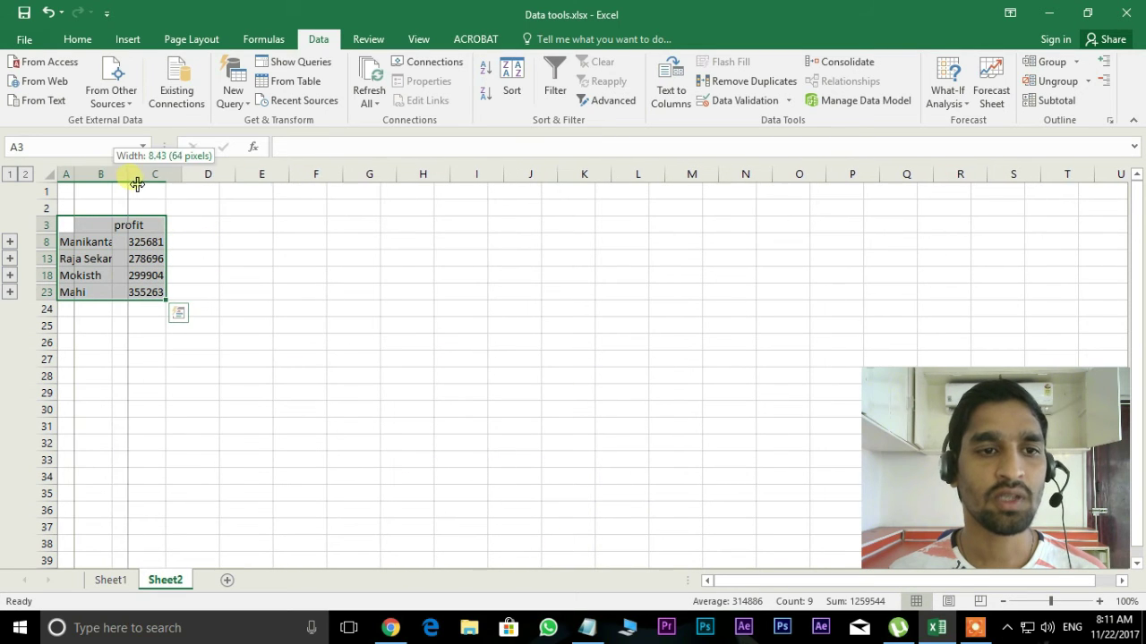
left_click_drag(112, 183, 195, 183)
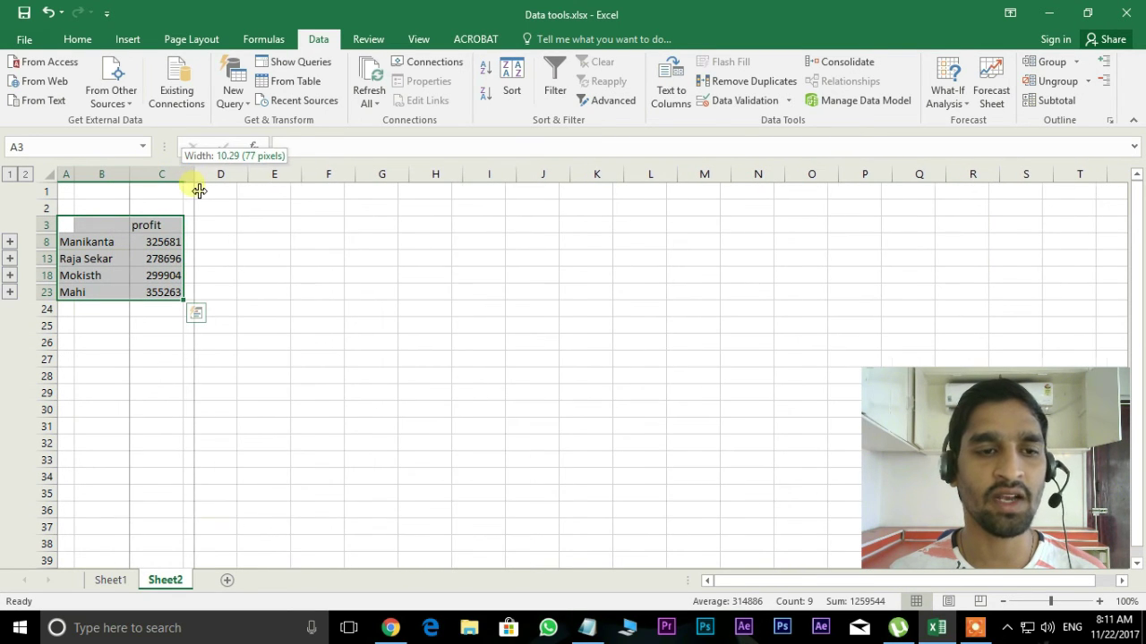
left_click(110, 584)
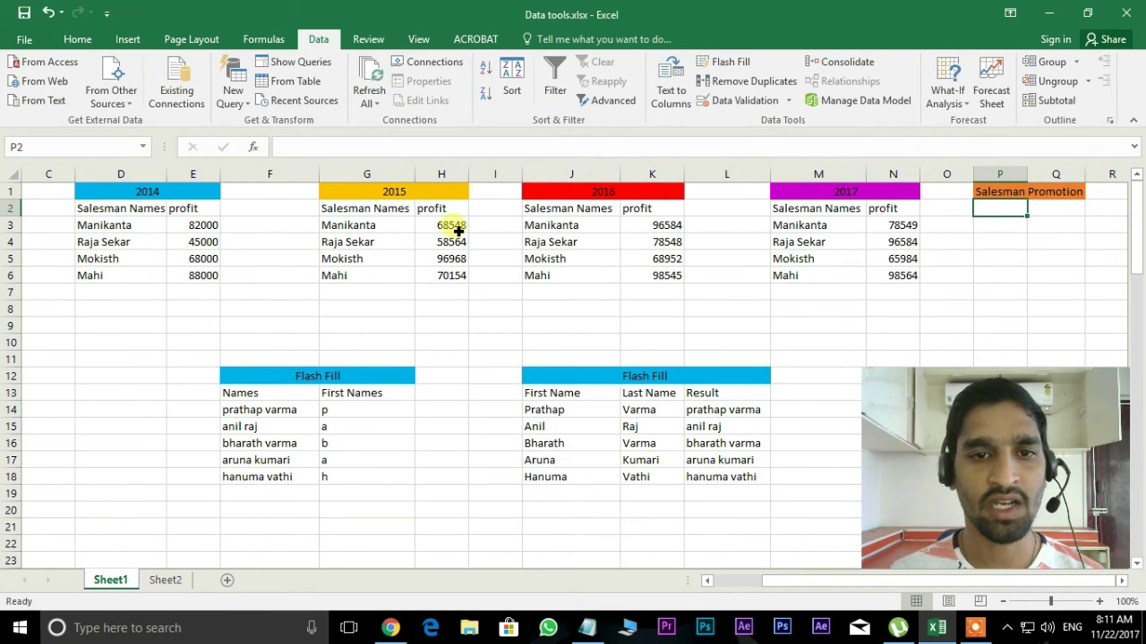
left_click(182, 581)
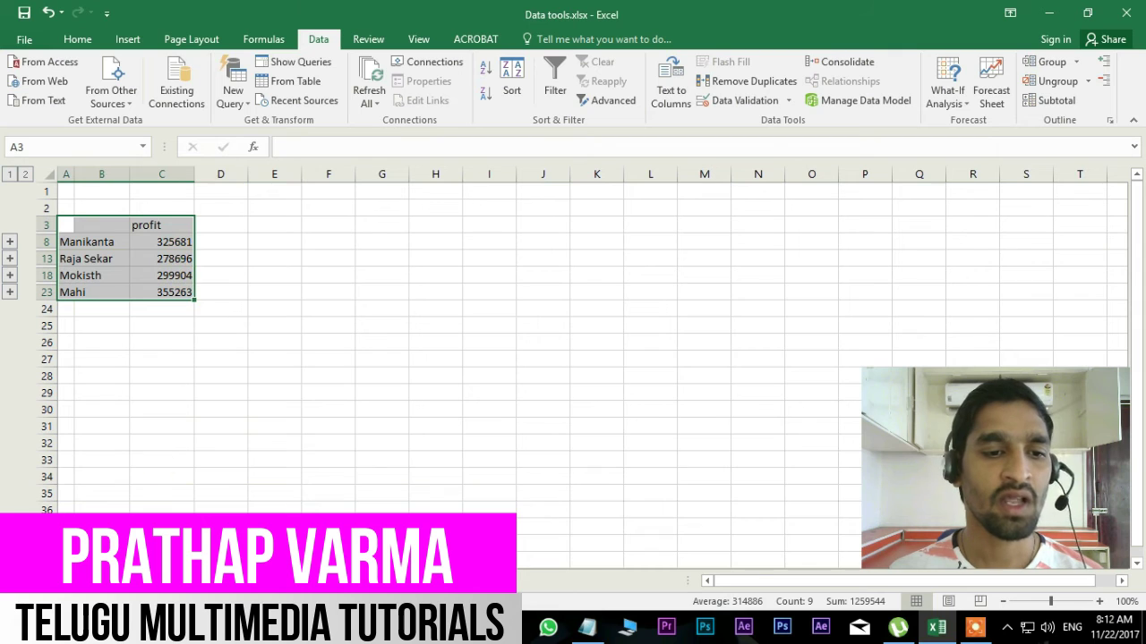
Step: Edit Manikanta's 2015 profit in H3 to 98000 and confirm Sheet2's total becomes 355133
key("ctrl+Page_Up")
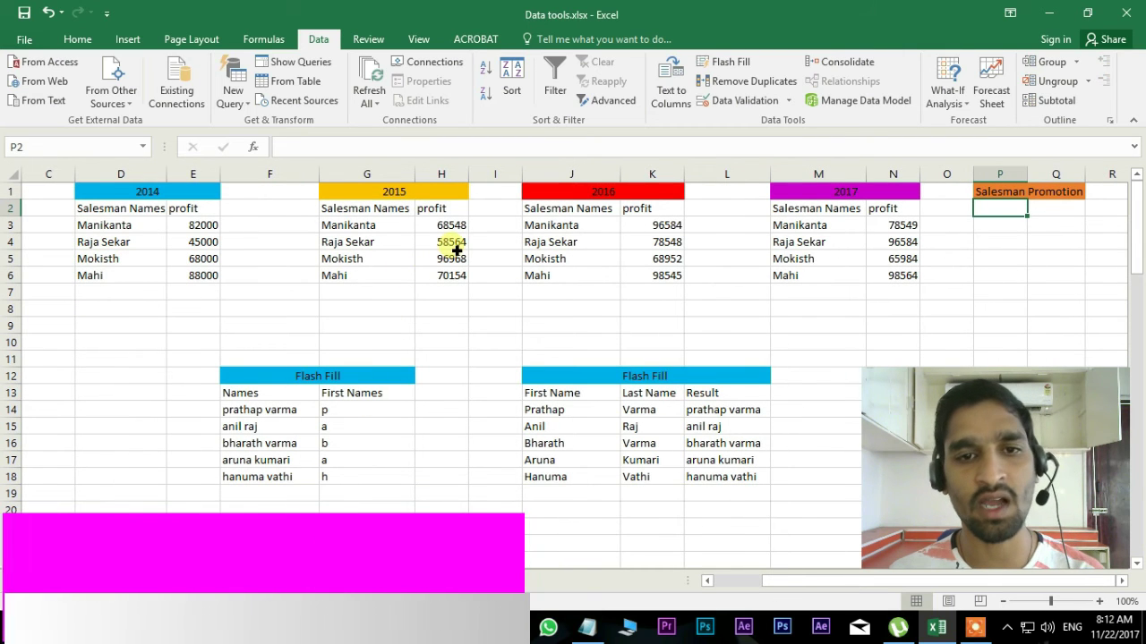
left_click(457, 230)
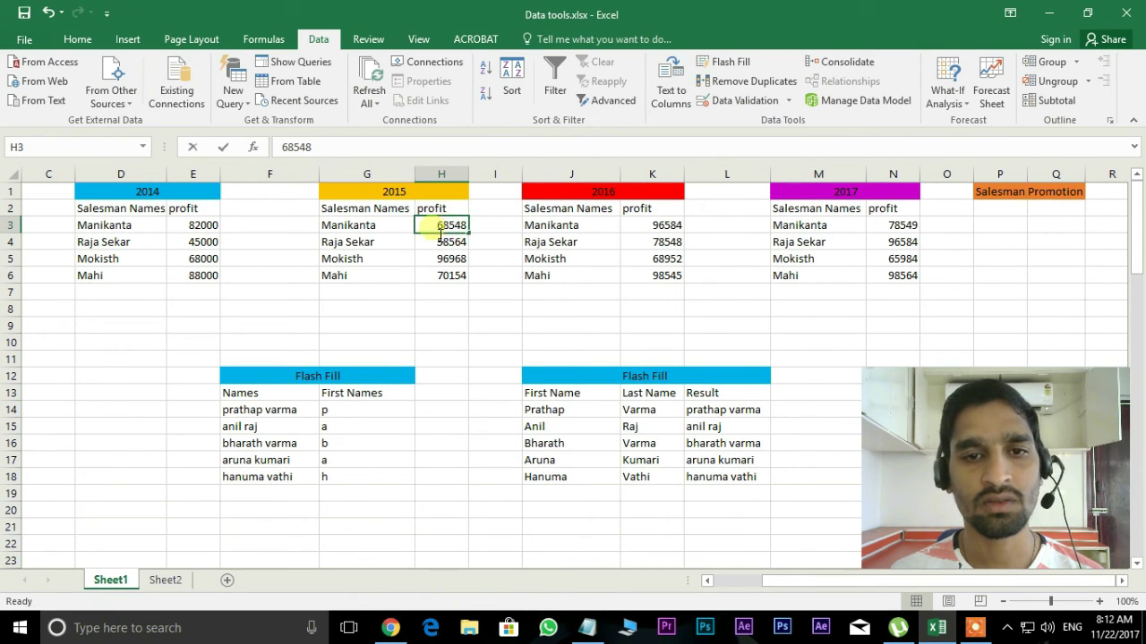
double_click(442, 229)
left_click_drag(474, 233, 471, 237)
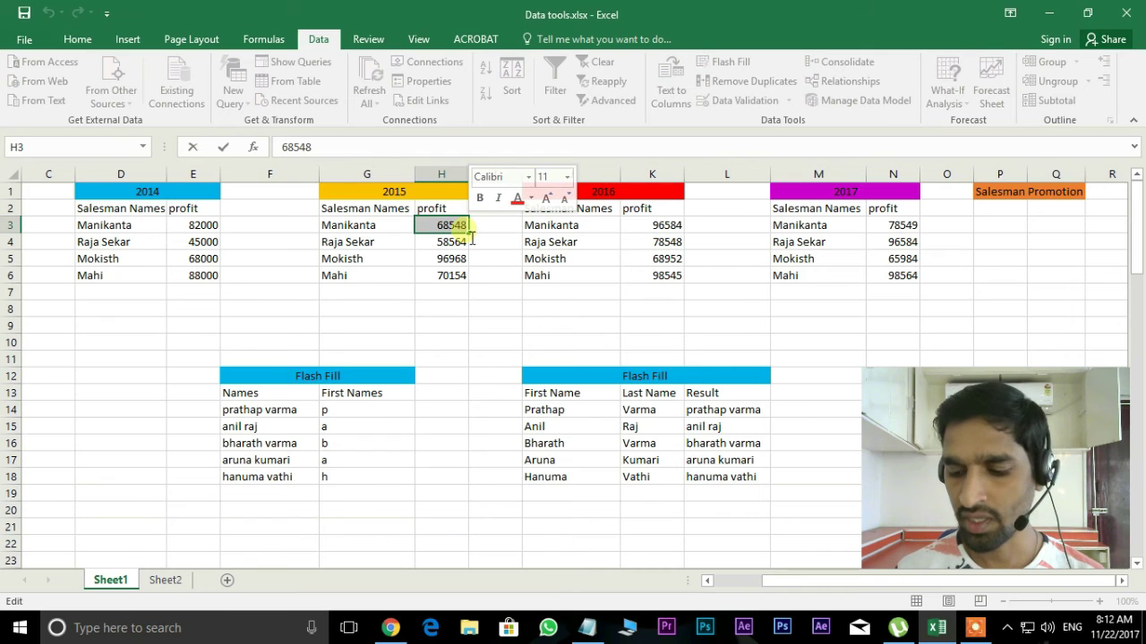
type("98000")
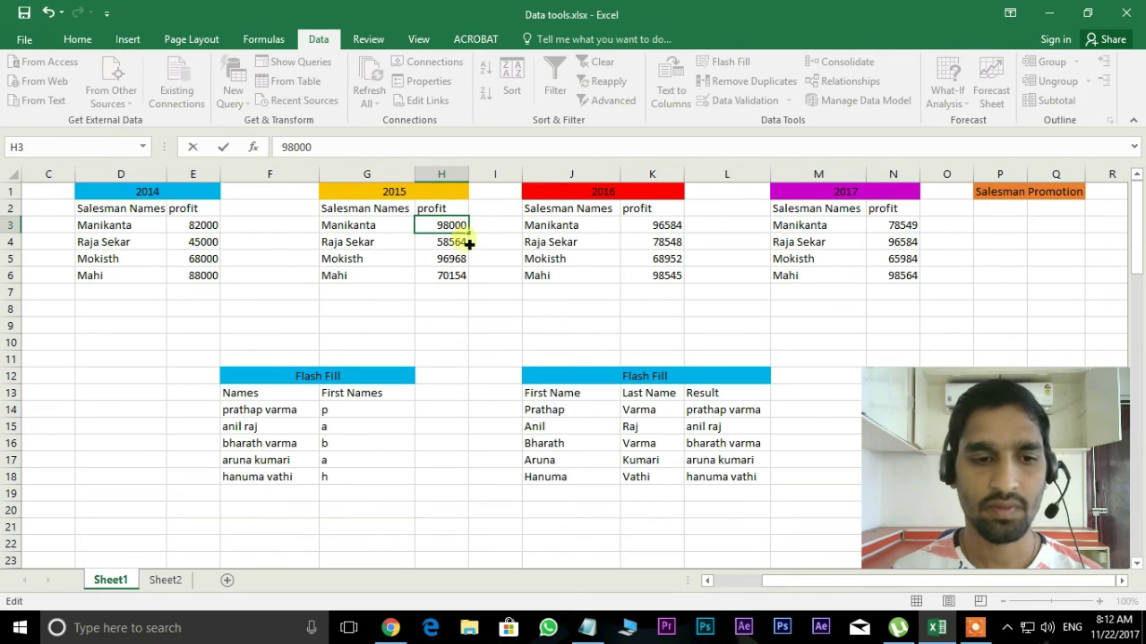
left_click(452, 276)
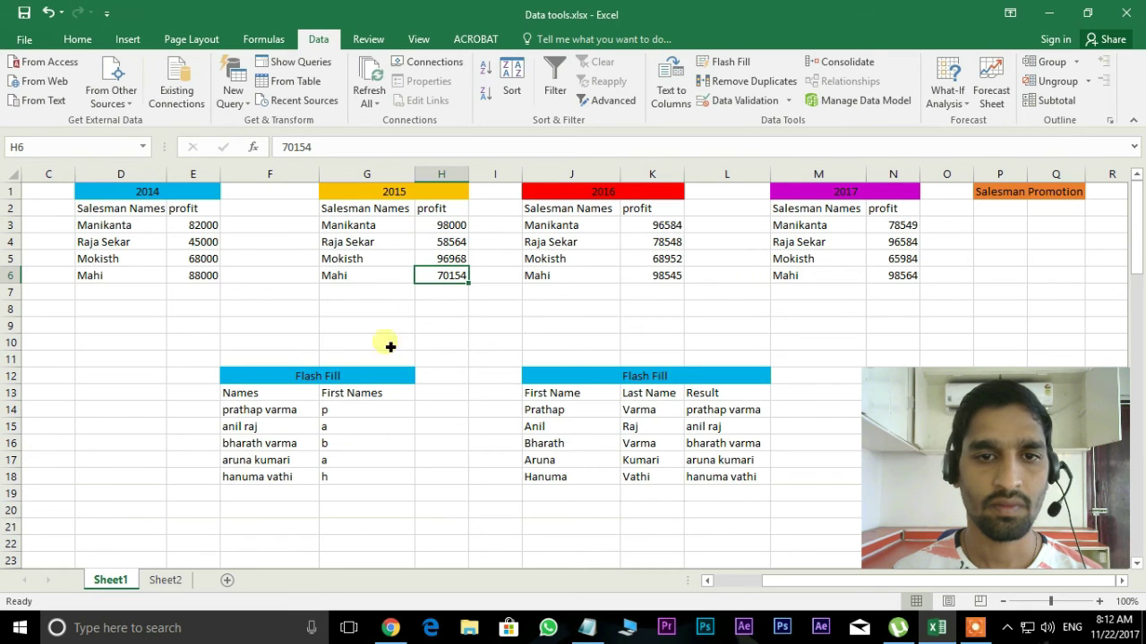
left_click(165, 580)
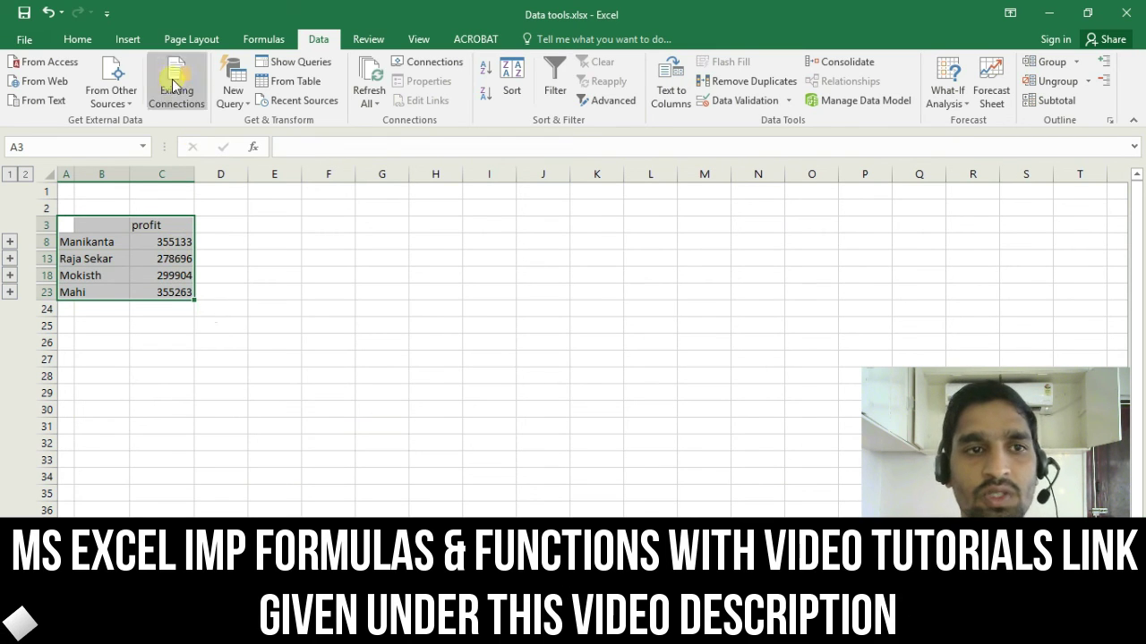
Step: Go back to Sheet1's yearly profit tables
left_click(121, 580)
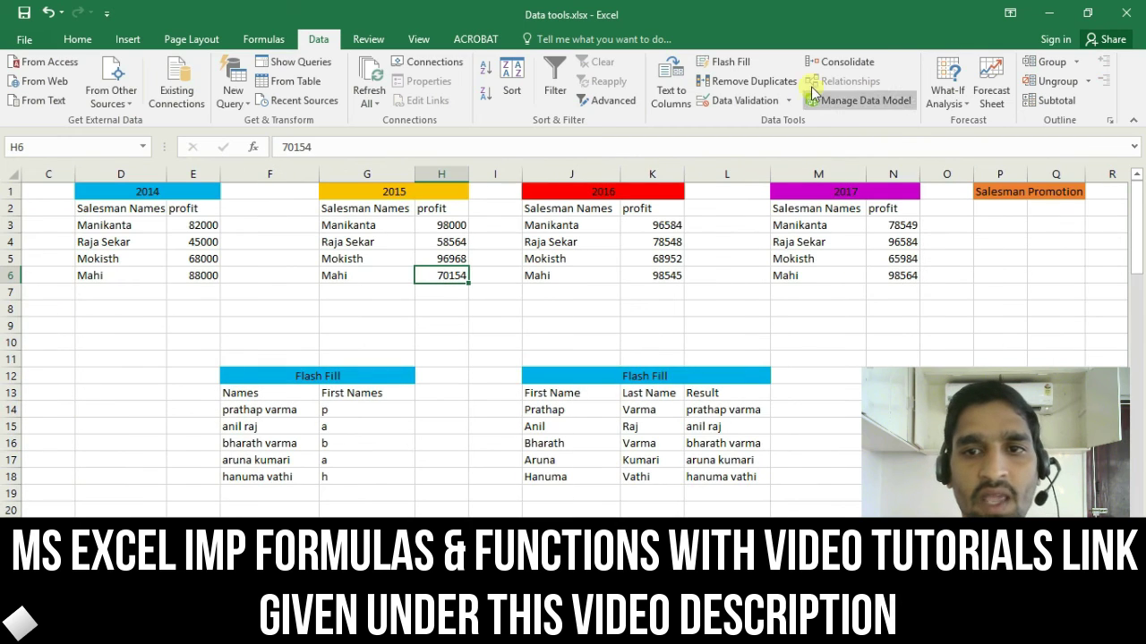